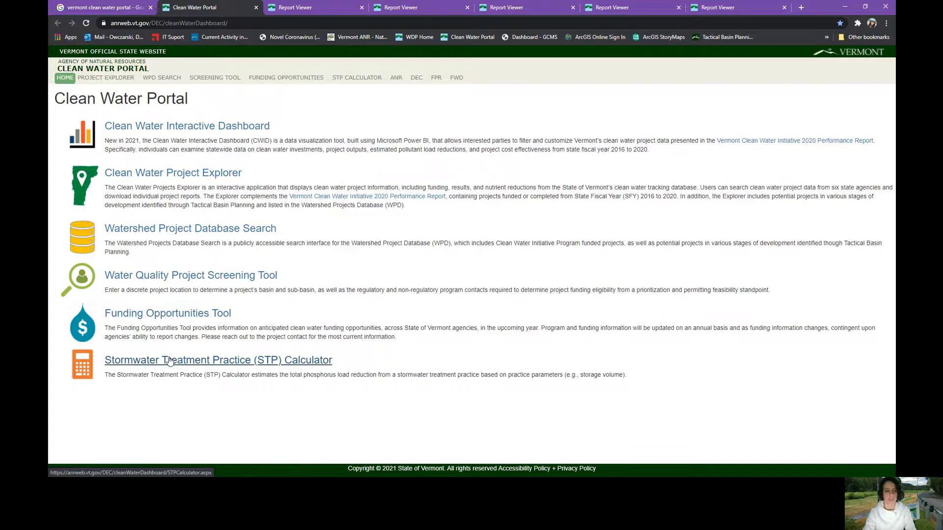
Open the Watershed Project Database Search and run a search for projects in the town of Cambridge.
left_click(176, 237)
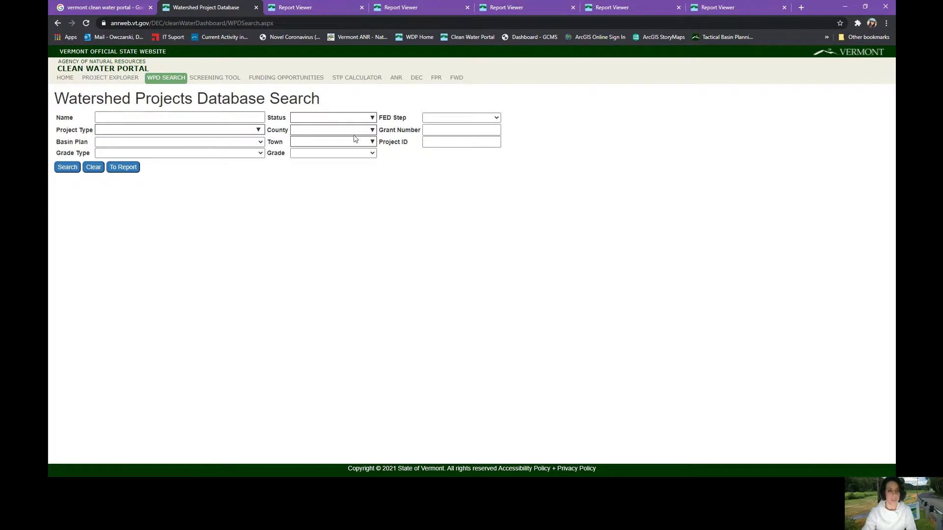
left_click(373, 141)
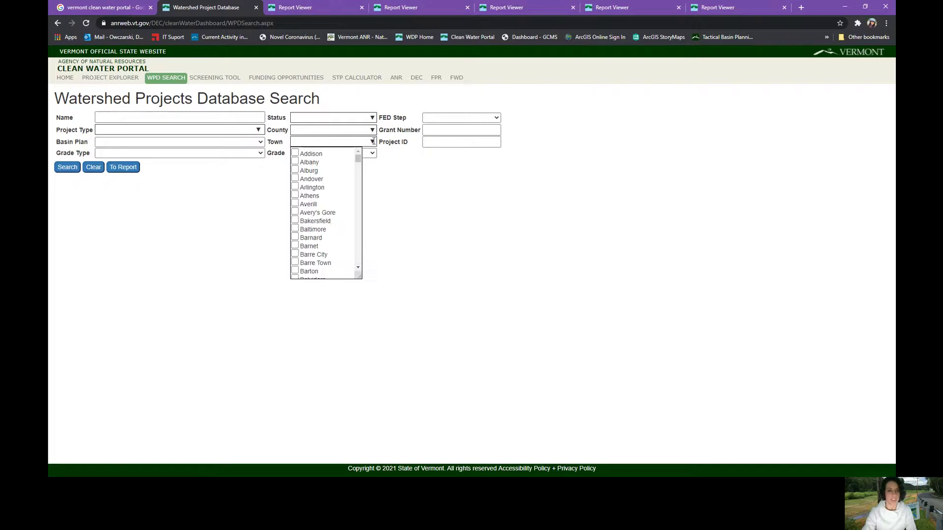
scroll(325, 238, "down", 3)
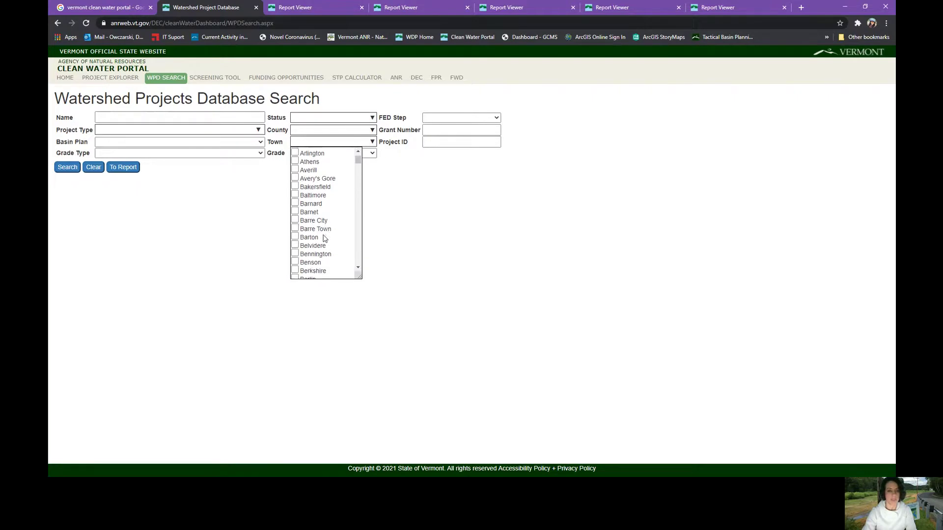
scroll(324, 239, "down", 6)
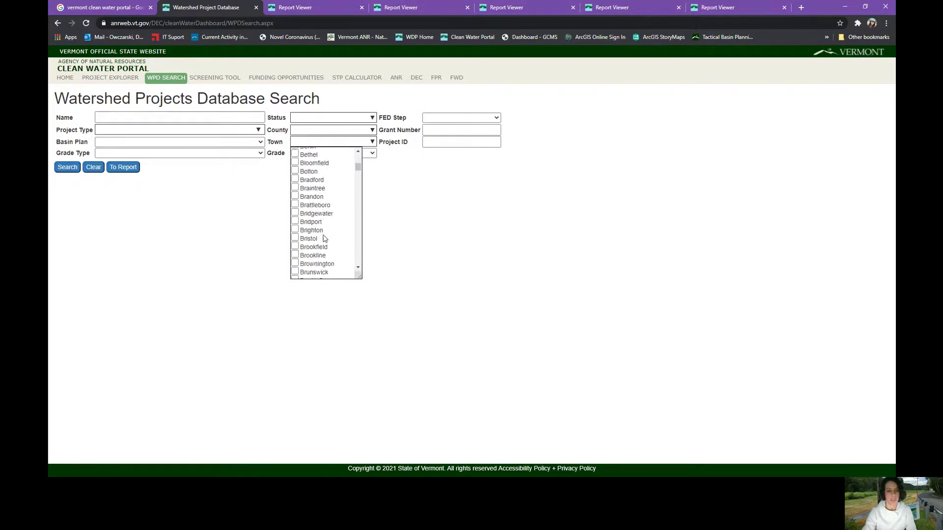
scroll(324, 239, "down", 3)
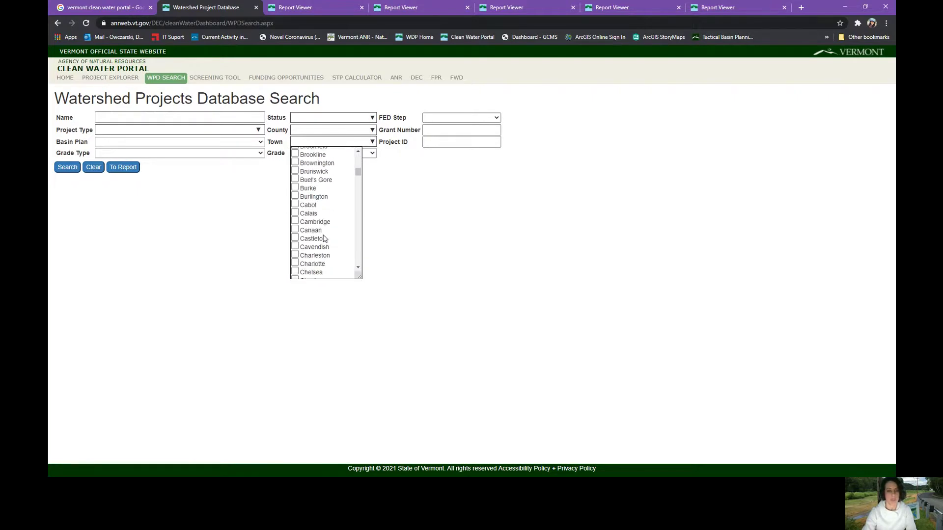
left_click(295, 221)
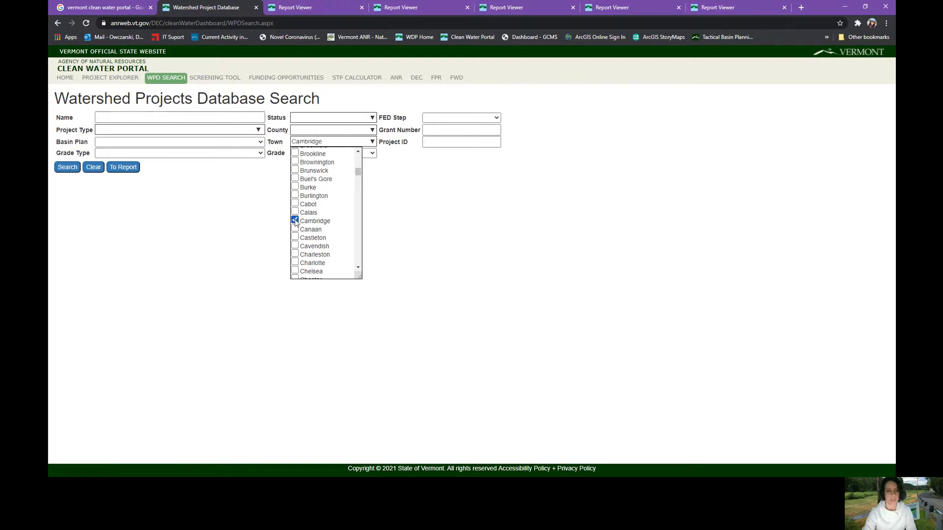
left_click(190, 241)
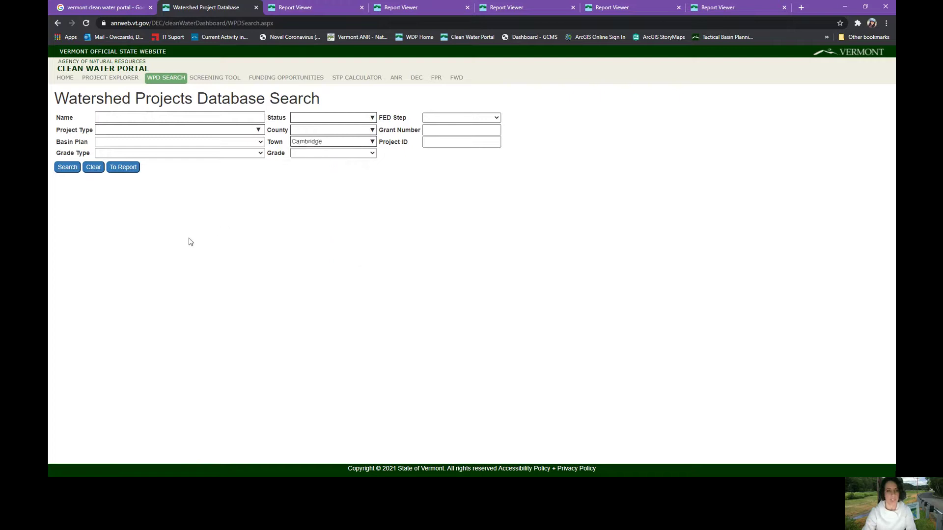
left_click(68, 167)
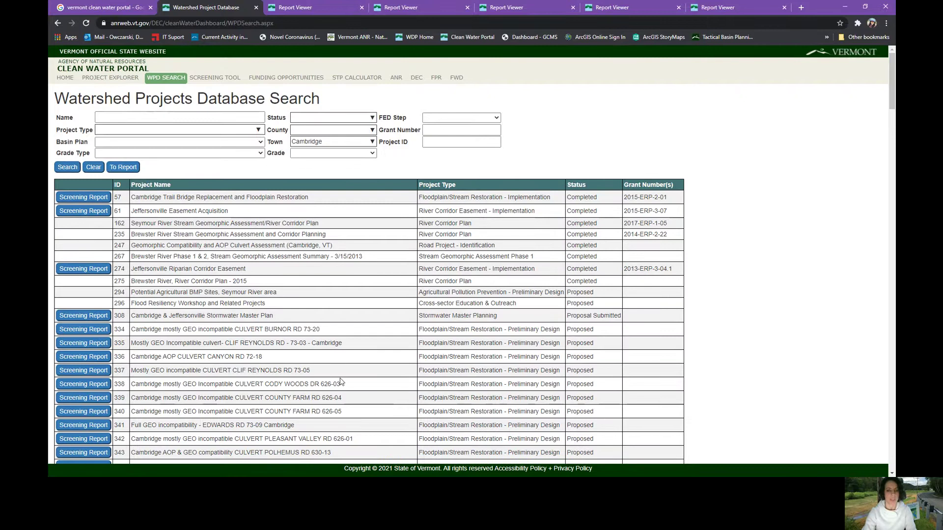
Look through the Cambridge project list, examining project names, types and statuses.
scroll(340, 378, "down", 1)
scroll(341, 378, "up", 2)
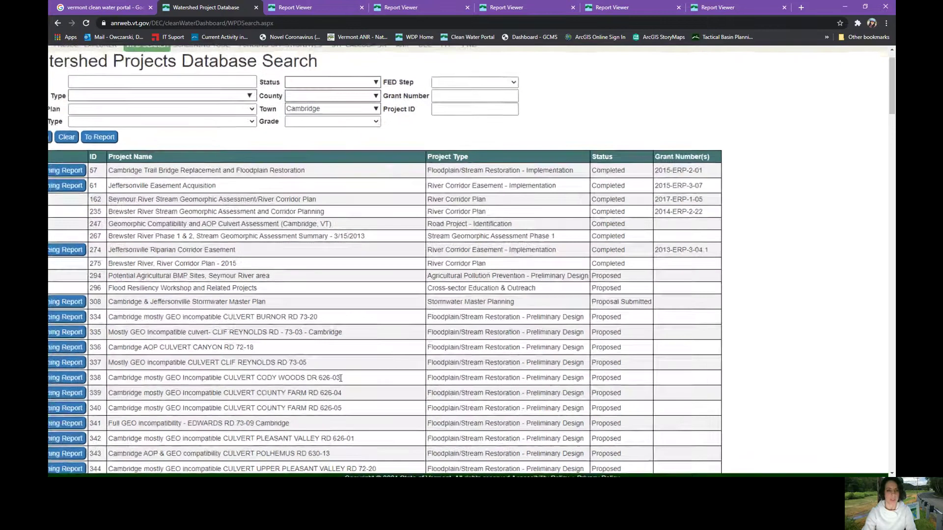
scroll(340, 378, "up", 1)
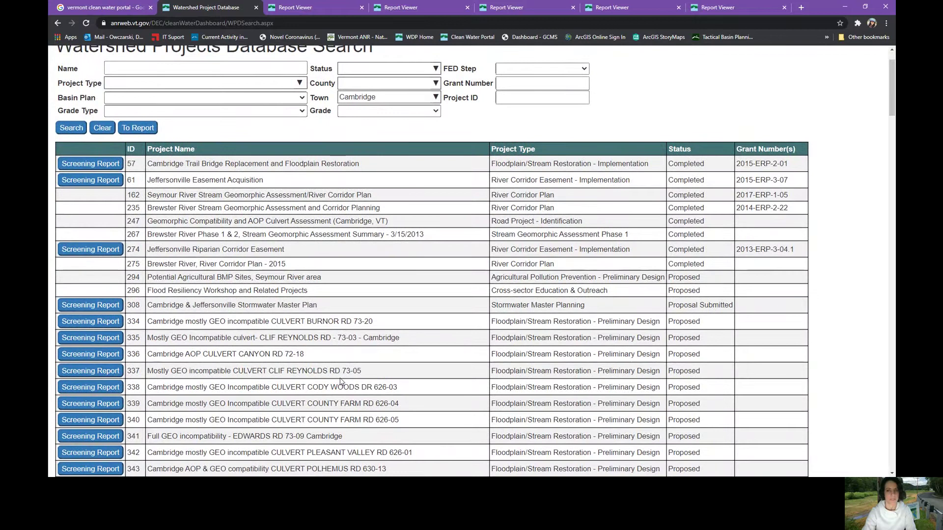
scroll(341, 380, "down", 1)
scroll(341, 380, "up", 1)
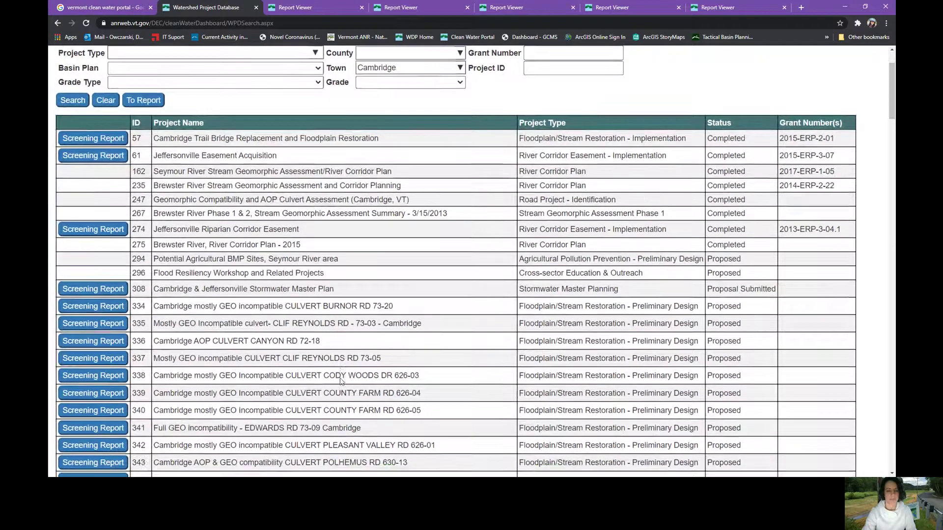
scroll(341, 381, "down", 5)
scroll(340, 381, "down", 10)
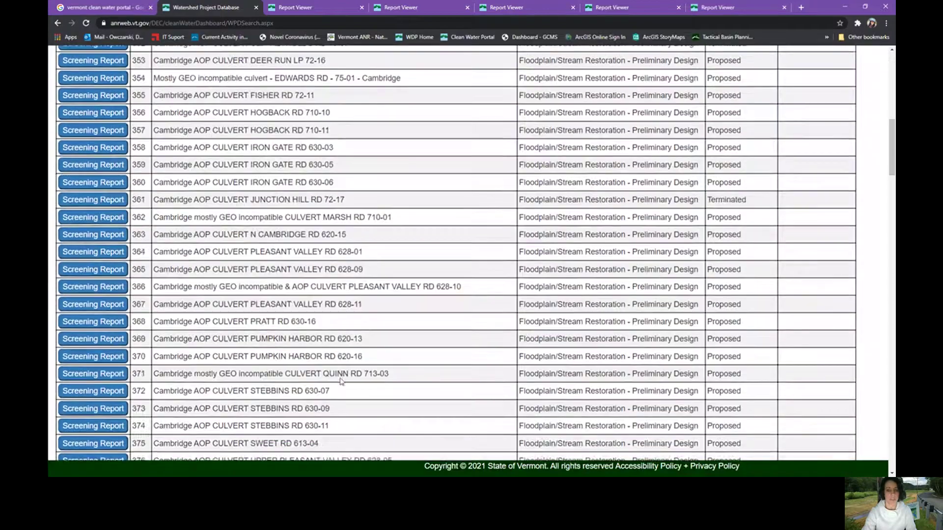
scroll(341, 381, "down", 3)
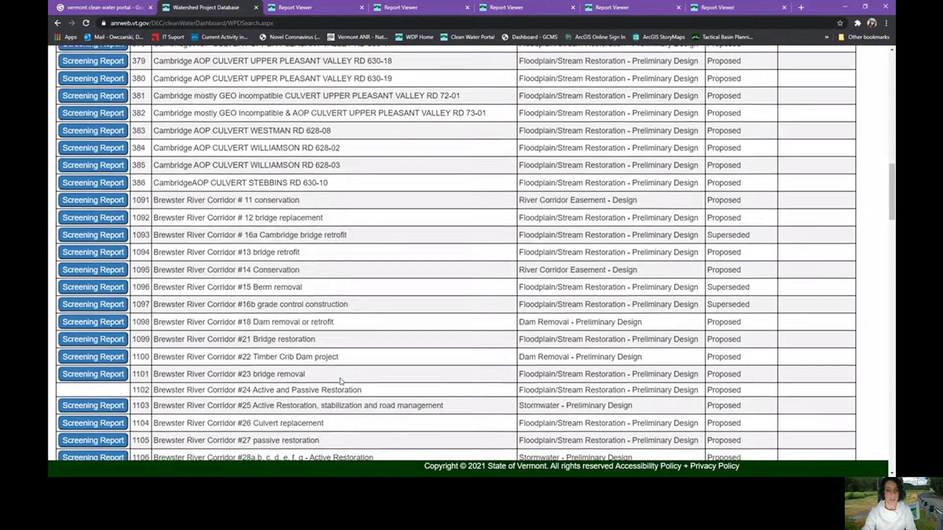
scroll(340, 381, "down", 5)
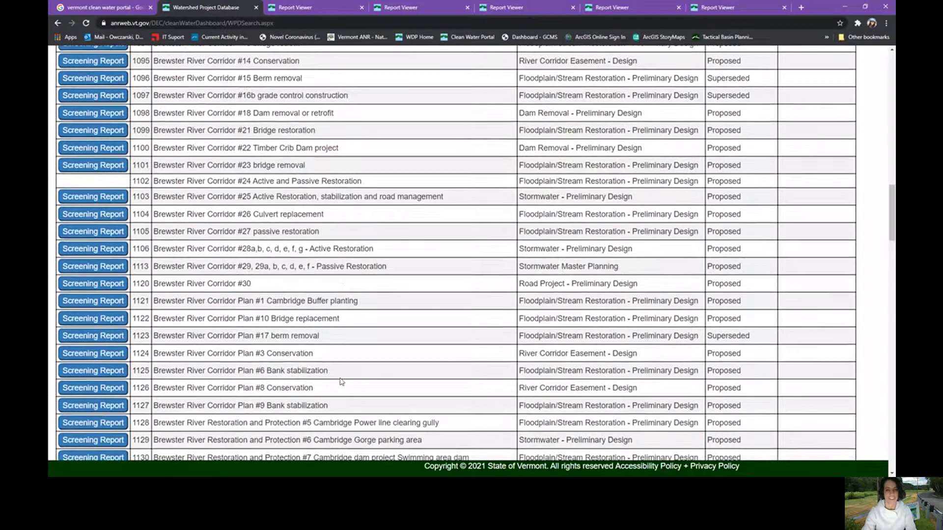
scroll(340, 381, "down", 4)
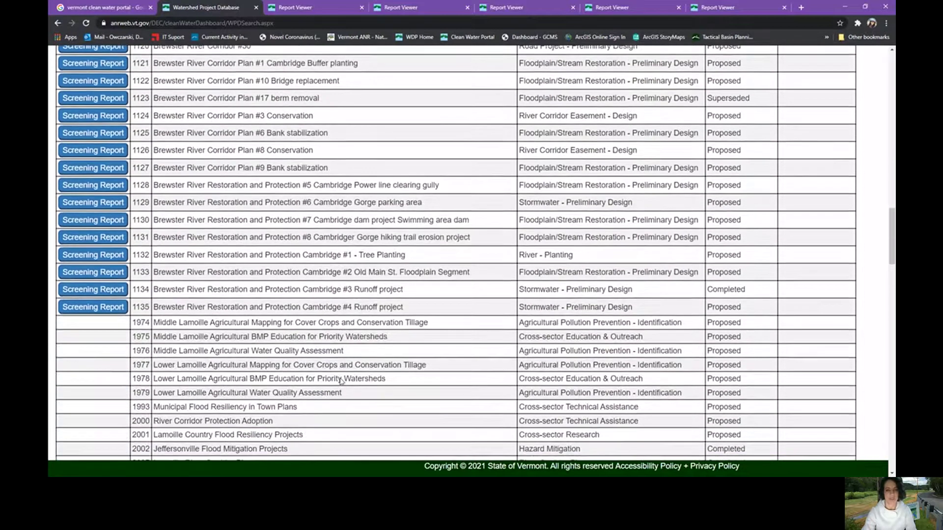
scroll(341, 382, "up", 10)
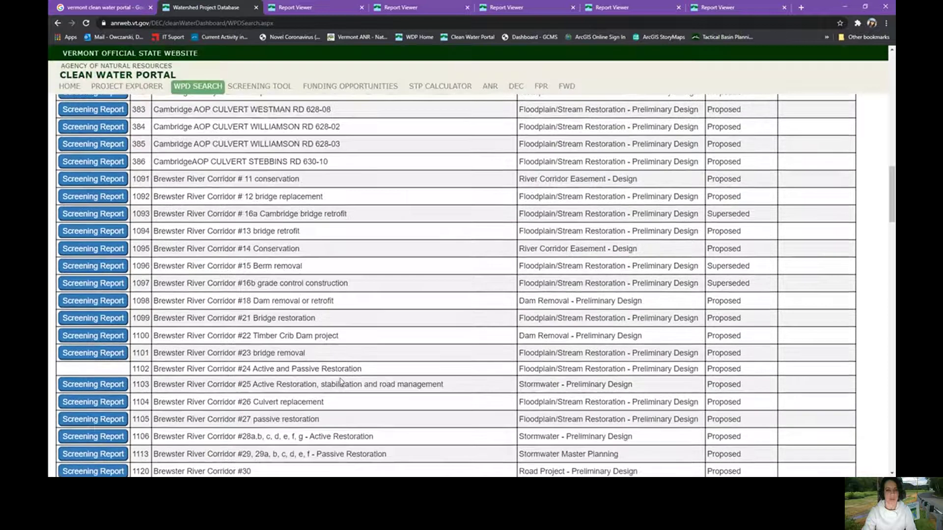
scroll(341, 381, "up", 10)
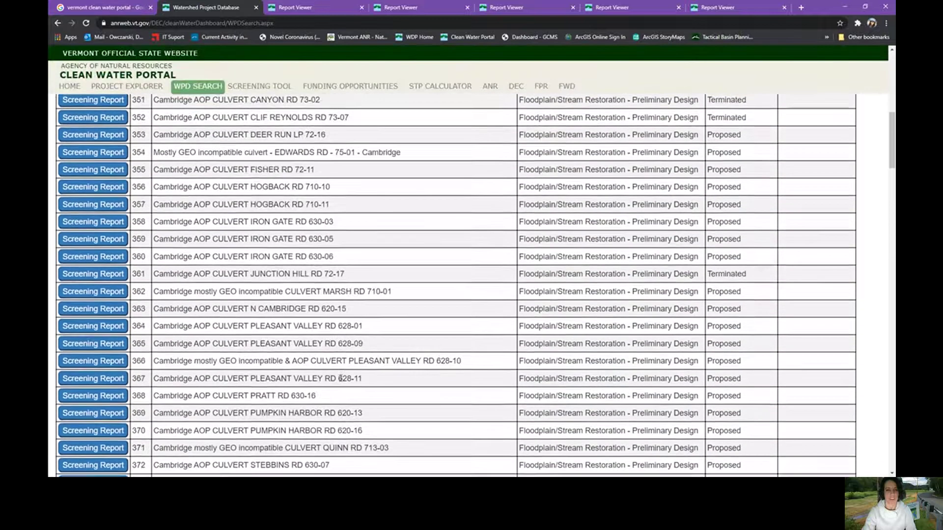
scroll(340, 381, "up", 5)
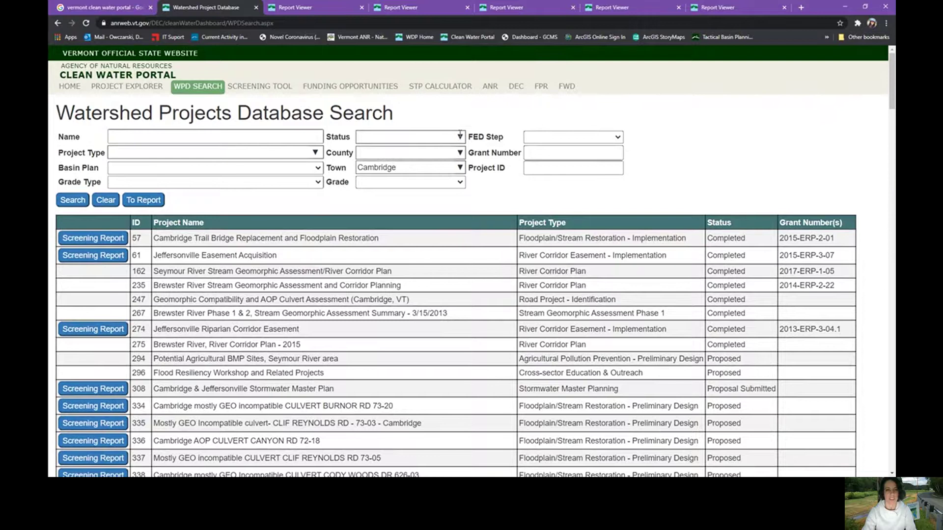
Filter the Cambridge projects by the Proposed status and rerun the search.
left_click(459, 136)
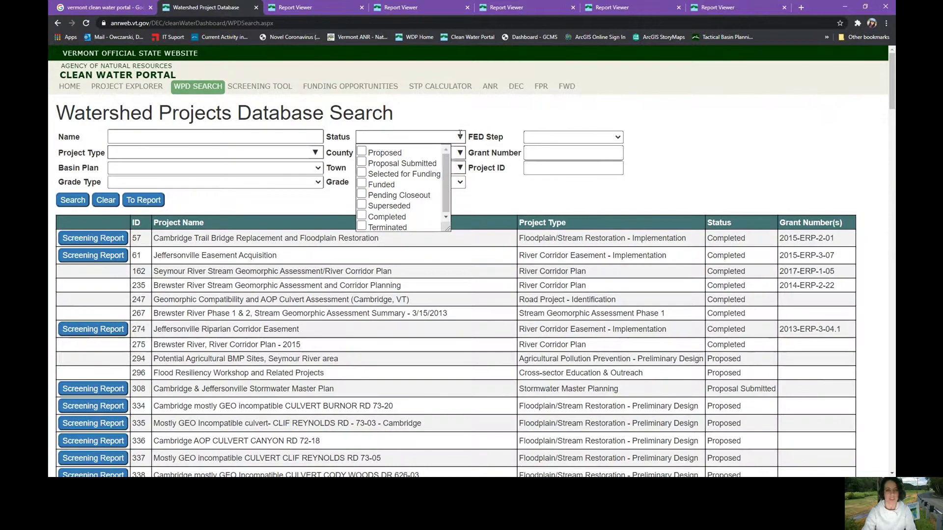
left_click(361, 152)
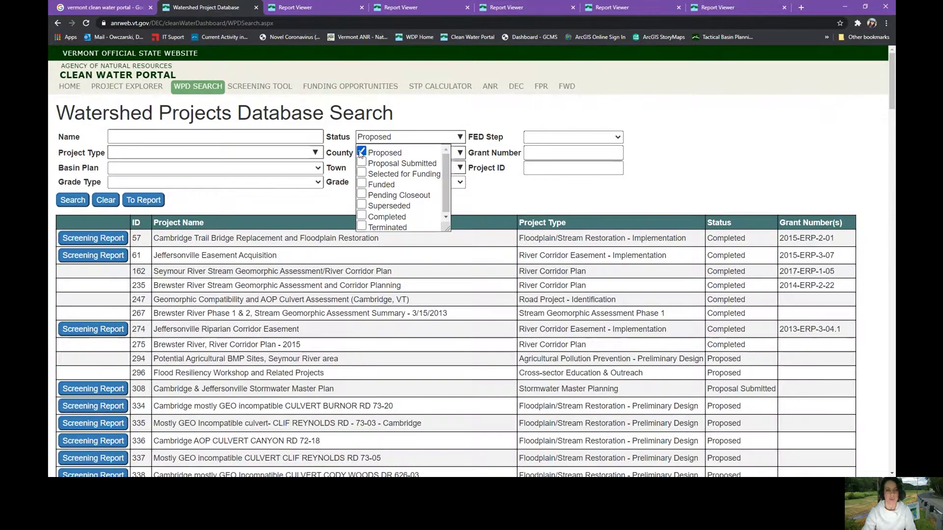
left_click(73, 201)
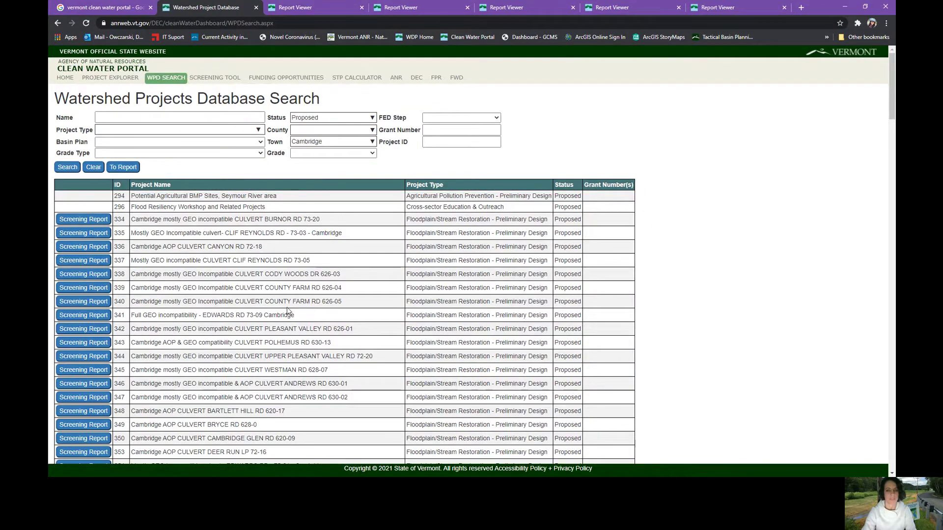
Replace the Proposed status filter with Funded and Completed and rerun the search.
key("ctrl+plus")
key("ctrl+plus")
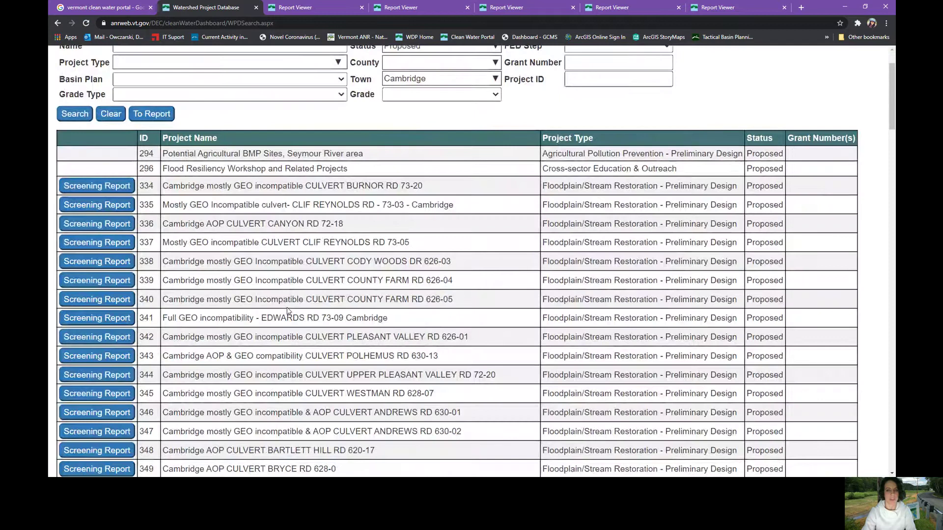
scroll(287, 312, "up", 2)
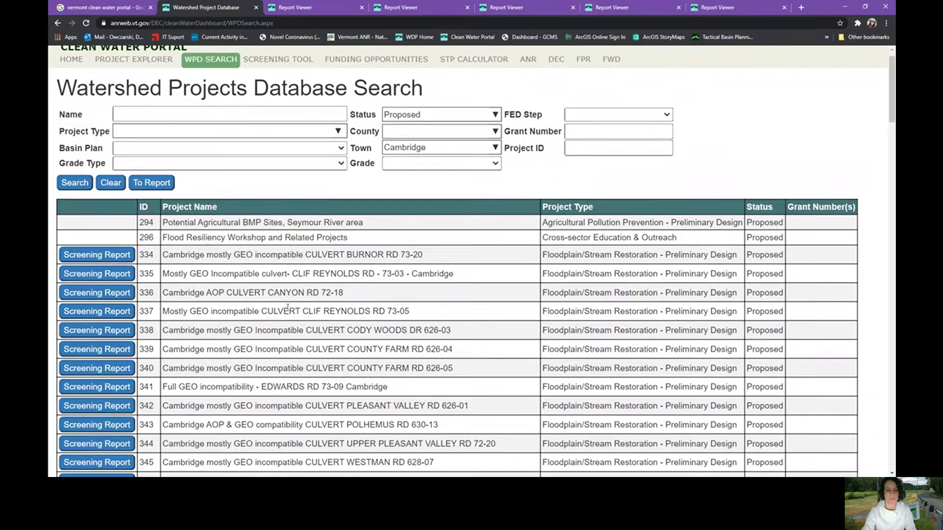
left_click(495, 114)
left_click(388, 130)
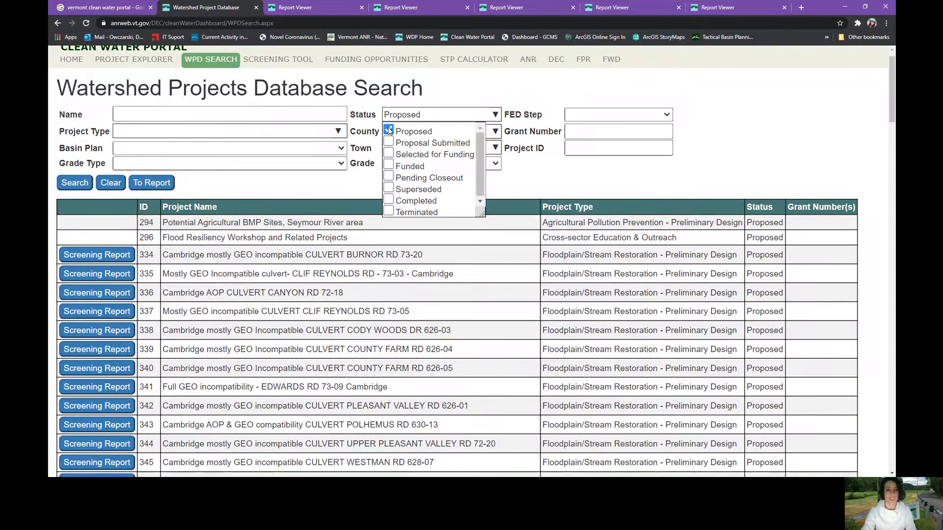
right_click(387, 164)
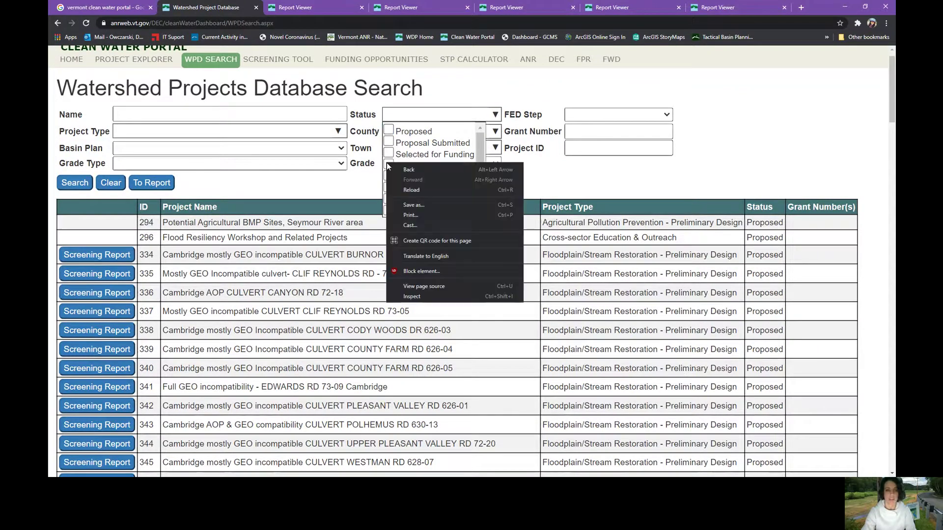
left_click(387, 164)
left_click(388, 164)
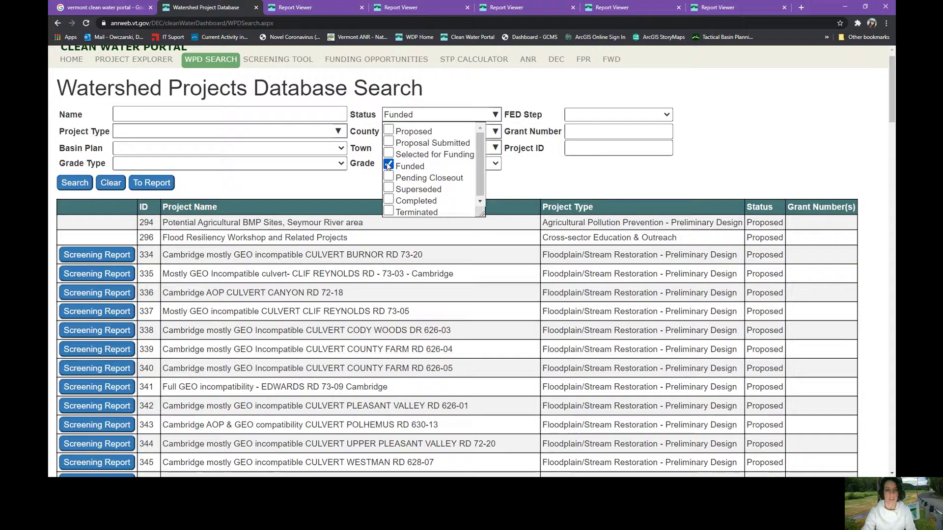
left_click(388, 201)
left_click(82, 183)
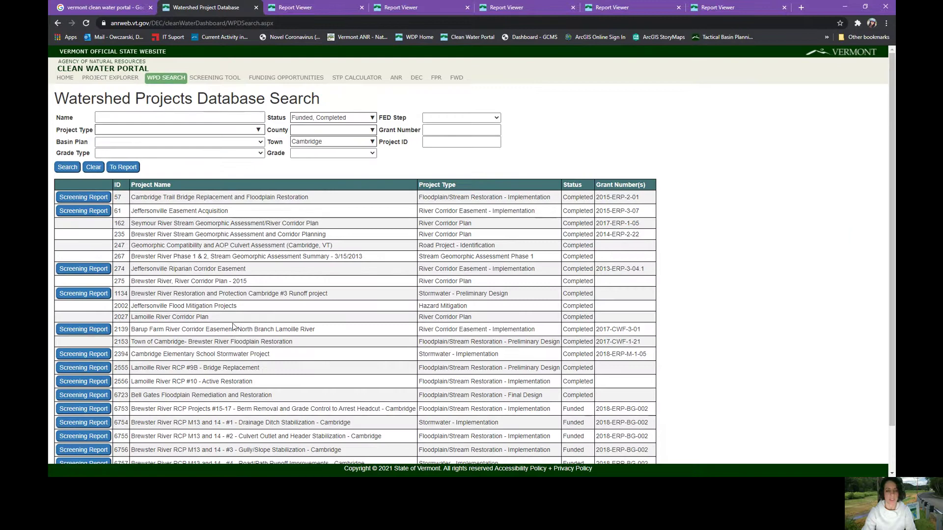
Review the funded and completed Cambridge projects, including their types and grant numbers.
scroll(234, 327, "up", 5)
scroll(233, 326, "left", 1)
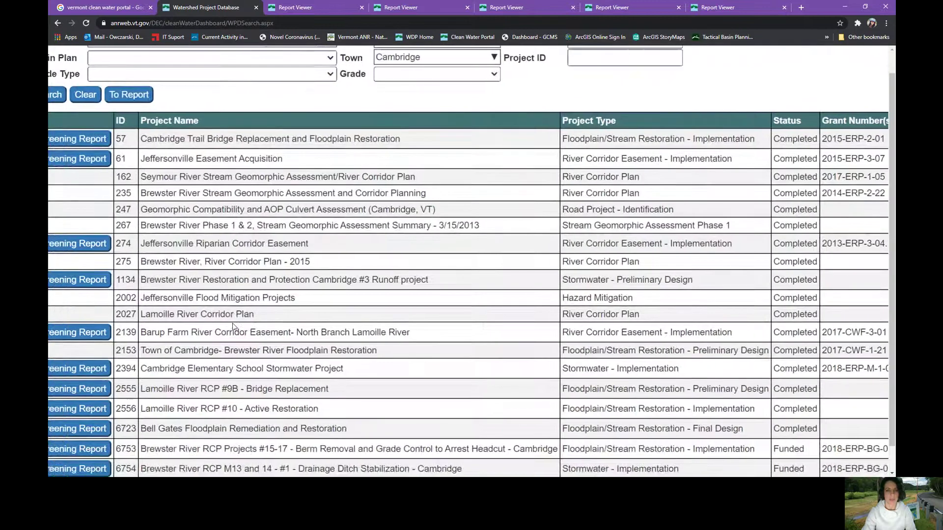
scroll(234, 327, "up", 1)
scroll(233, 326, "down", 4)
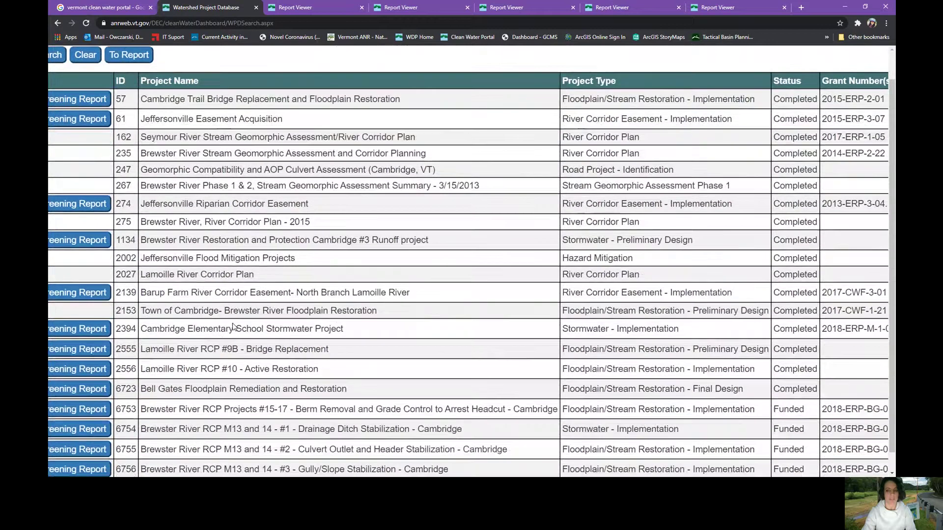
scroll(234, 323, "up", 3)
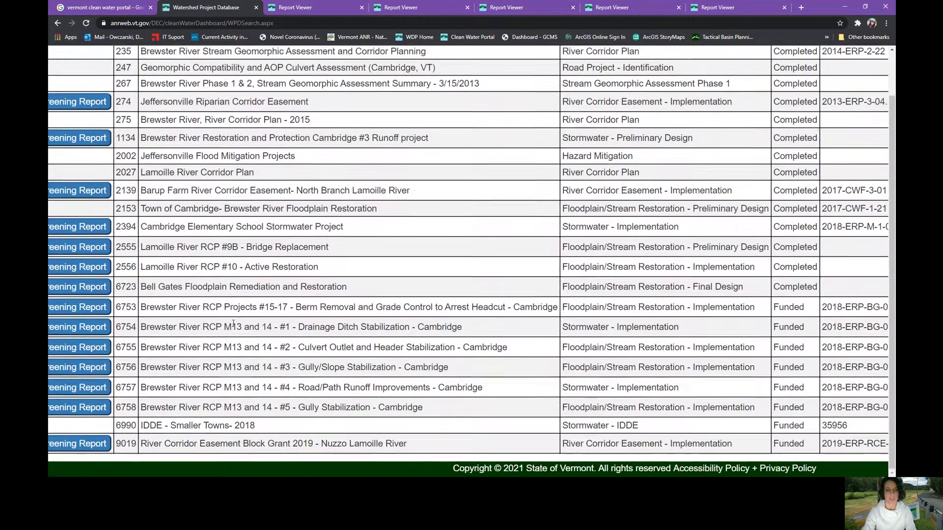
scroll(234, 323, "up", 2)
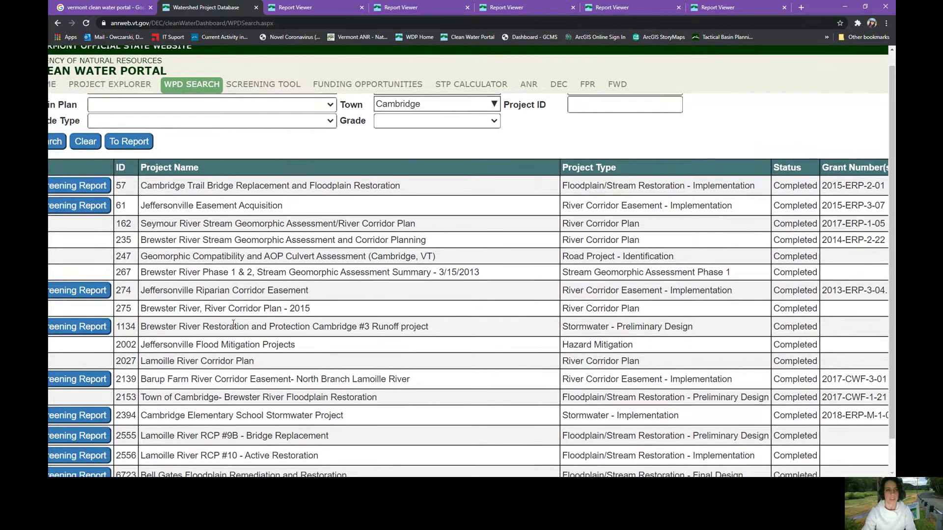
key("ctrl+minus")
scroll(234, 324, "up", 2)
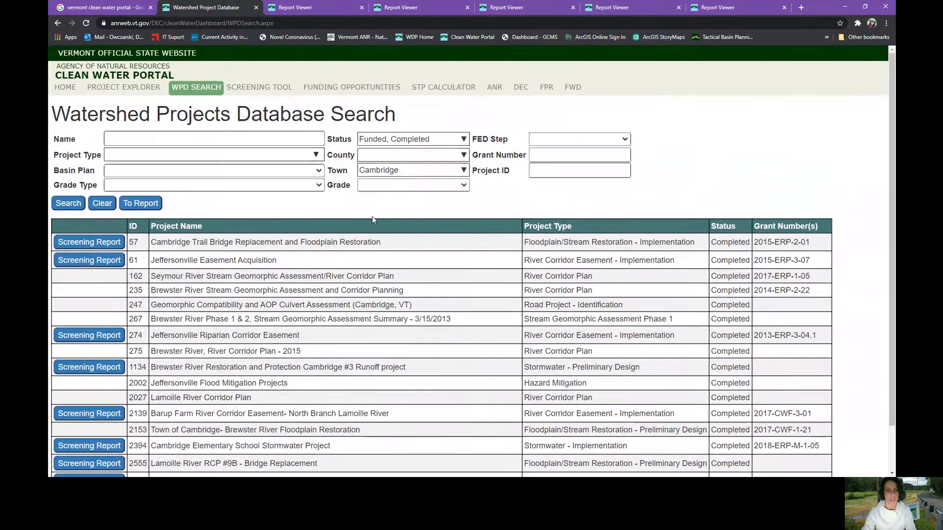
Deselect Funded and Completed in the project status filter.
left_click(464, 139)
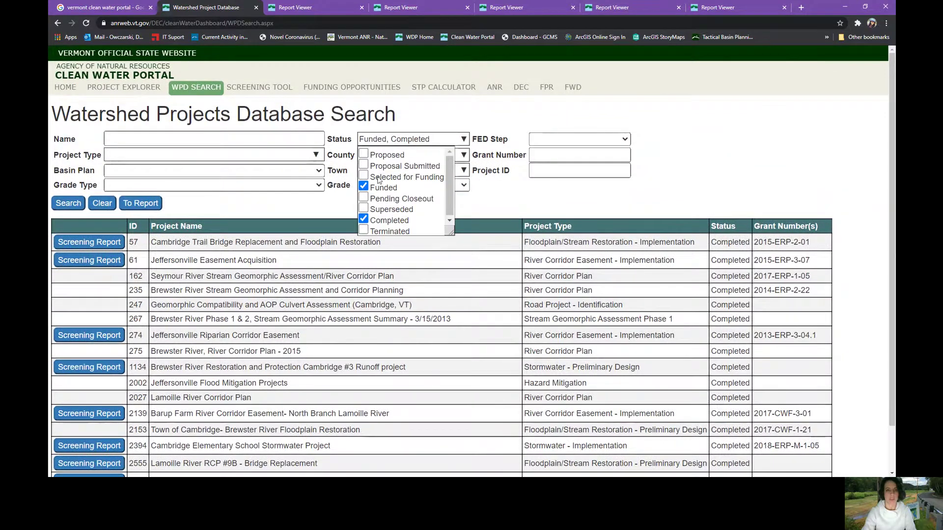
left_click(364, 186)
right_click(363, 219)
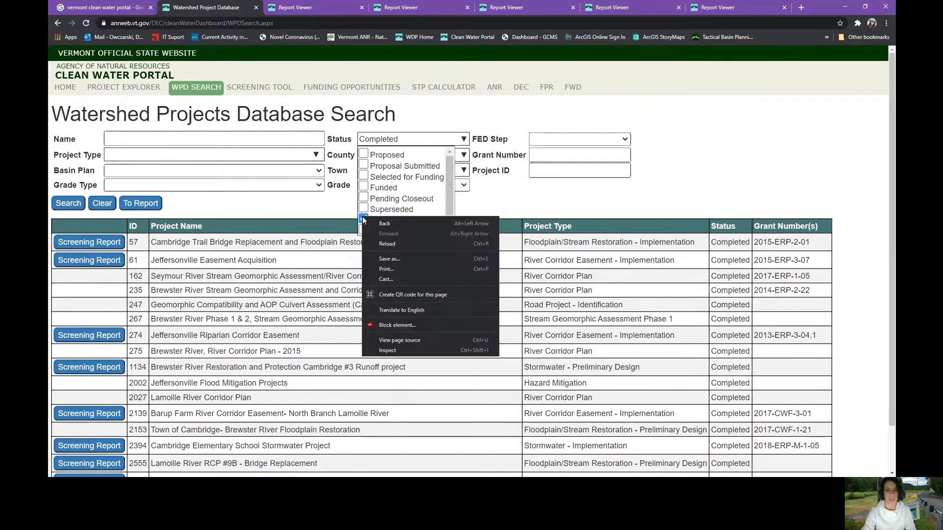
left_click(362, 218)
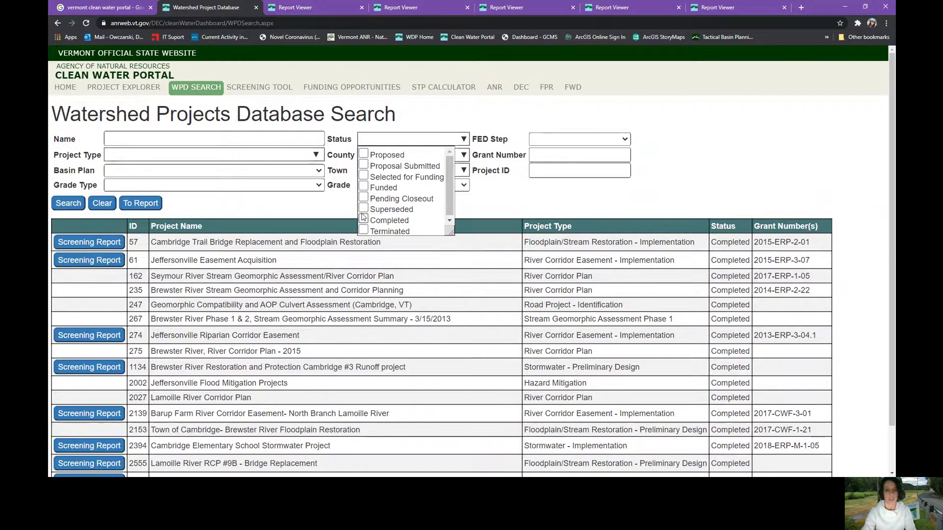
Filter the Cambridge projects by Proposed status and the River - Planting project type, and rerun the search.
left_click(364, 155)
left_click(316, 156)
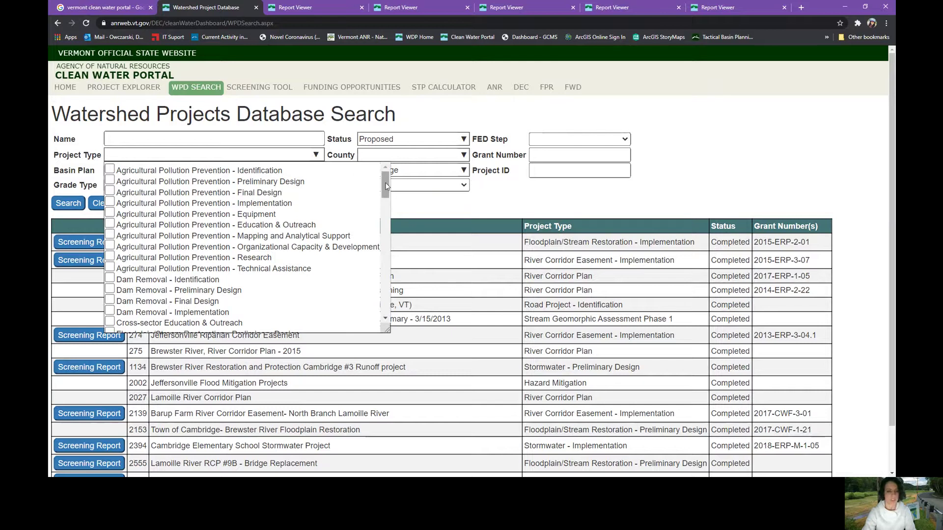
left_click_drag(385, 185, 383, 246)
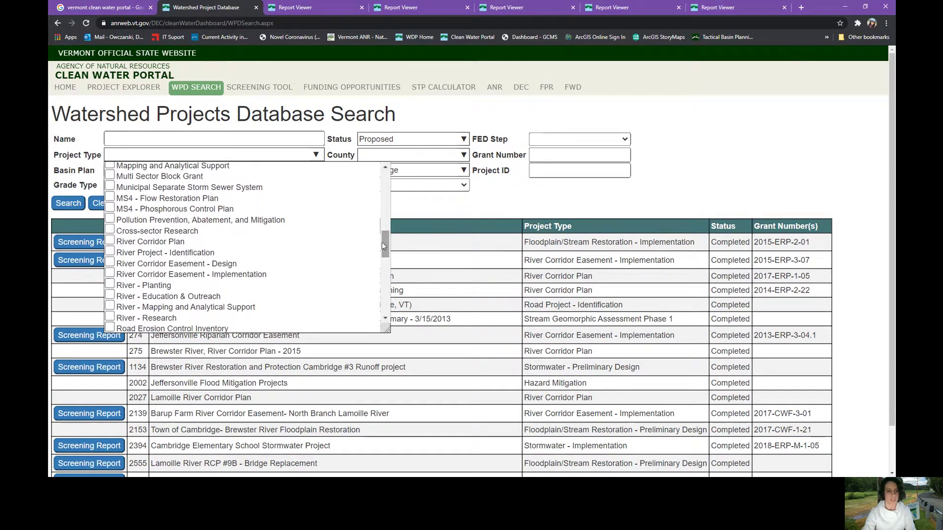
left_click(109, 287)
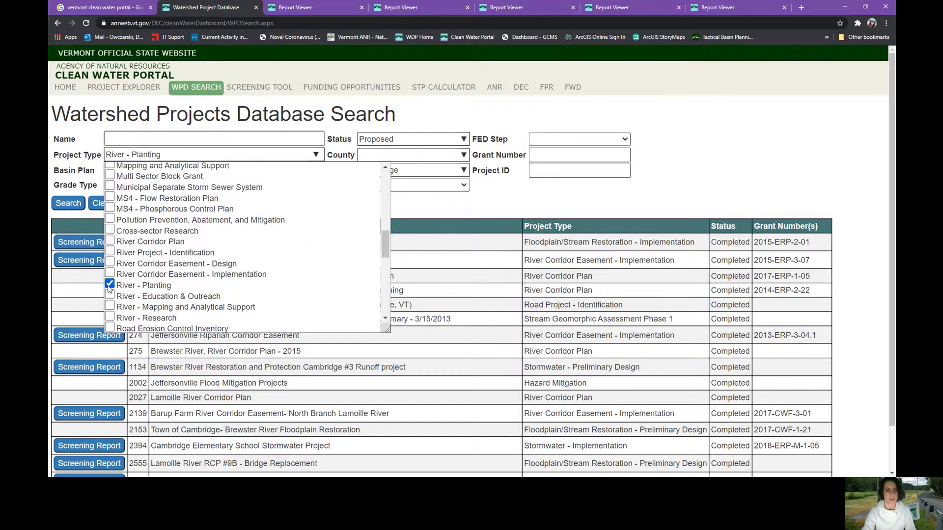
left_click(69, 204)
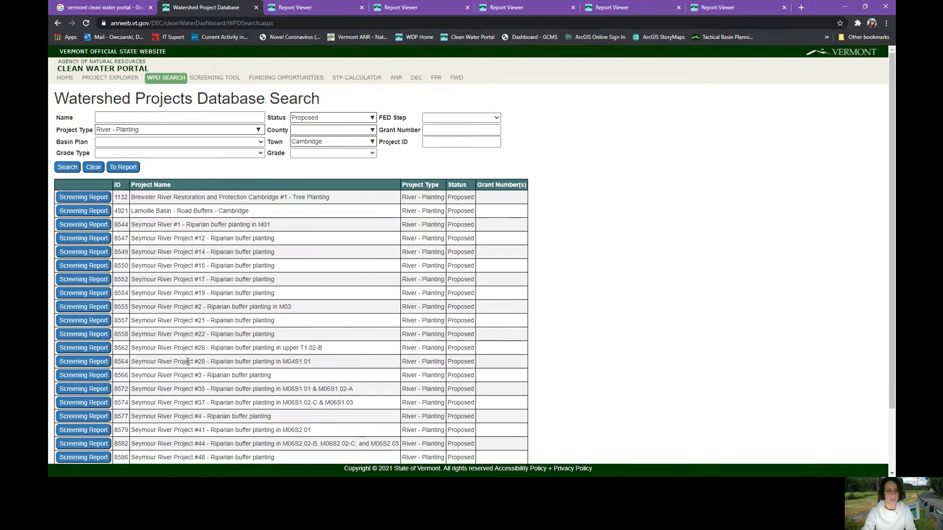
Generate a report from the proposed River - Planting search results.
key("ctrl+plus")
key("ctrl+plus")
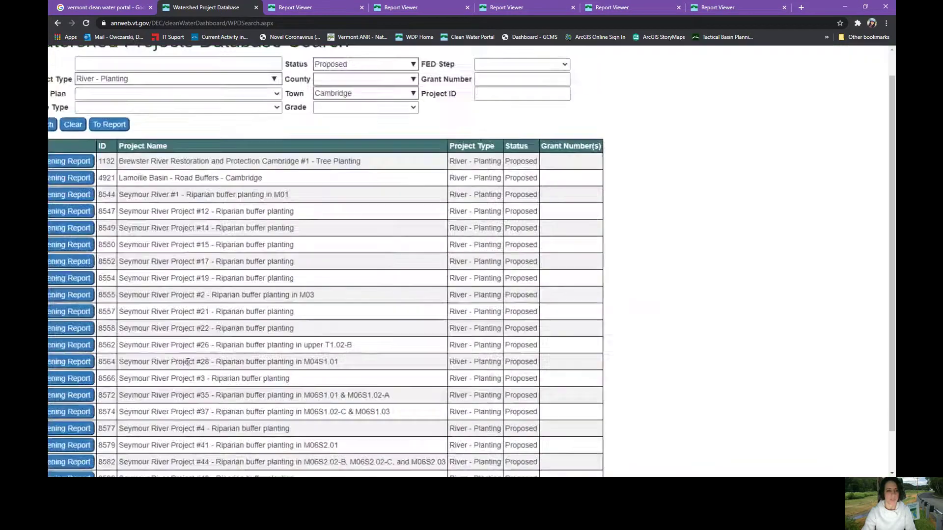
key("ctrl+plus")
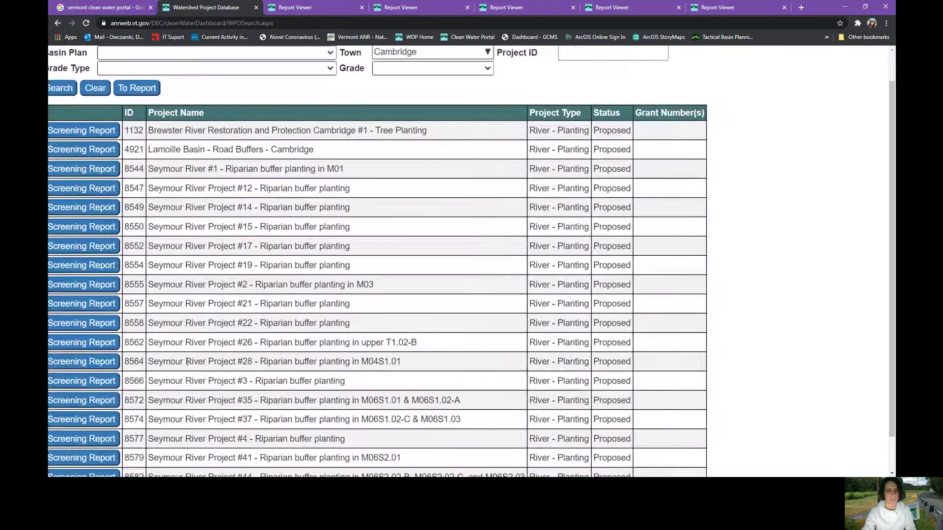
scroll(188, 362, "up", 1)
scroll(188, 363, "up", 1)
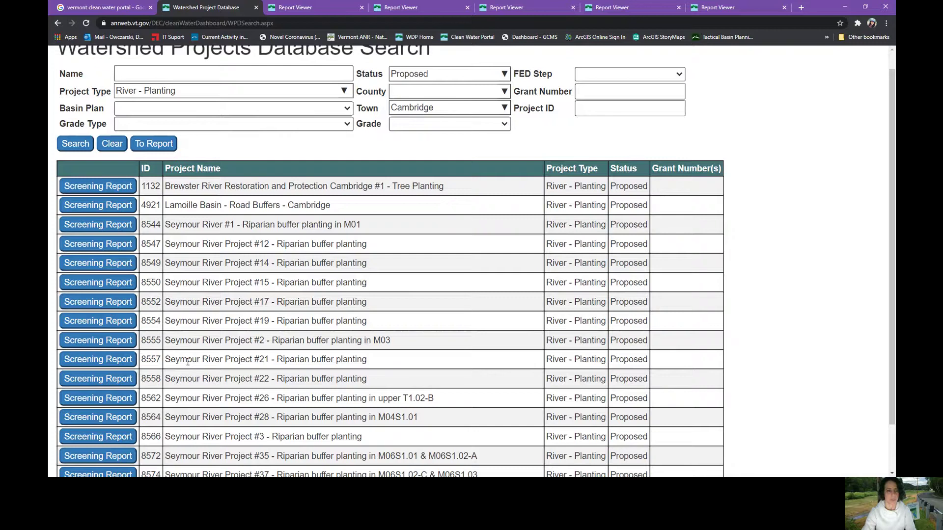
scroll(188, 362, "up", 3)
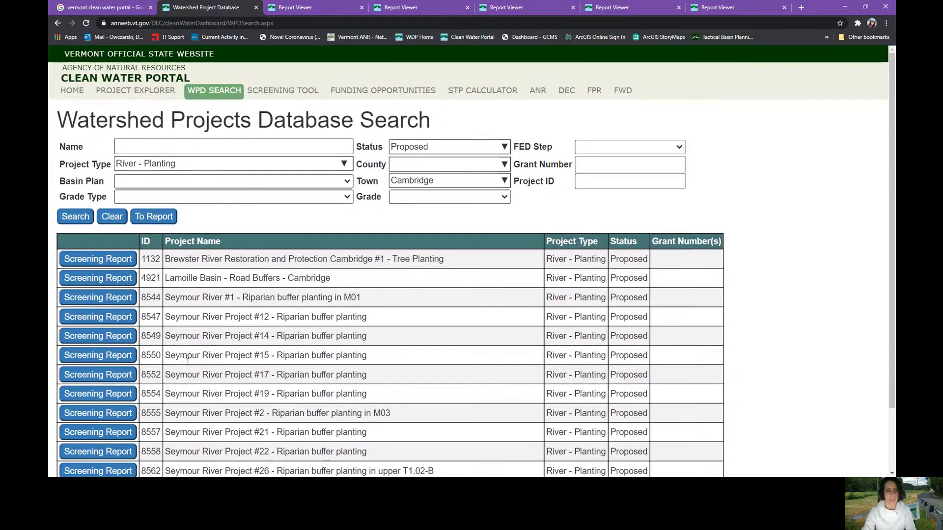
left_click(152, 219)
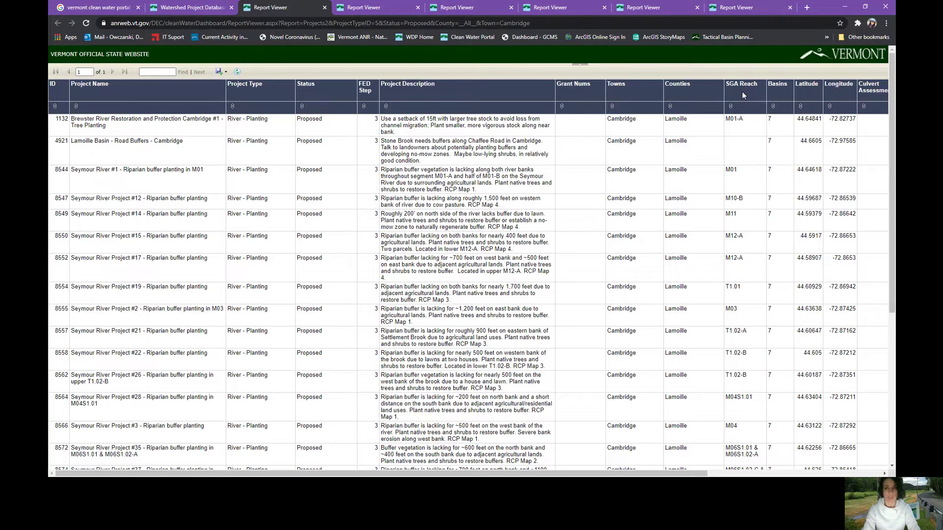
Sort the report's projects by Stream Geomorphic Assessment grade in ascending order.
scroll(743, 94, "right", 3)
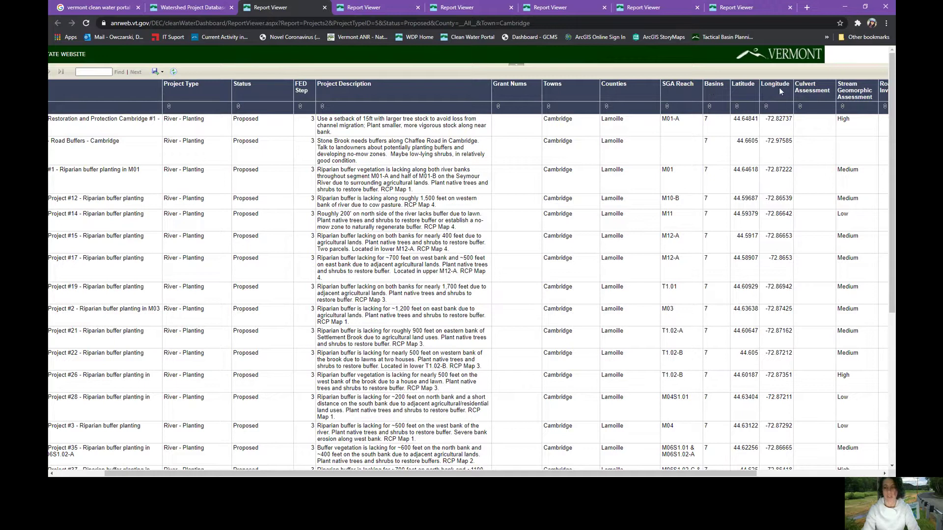
scroll(780, 90, "right", 3)
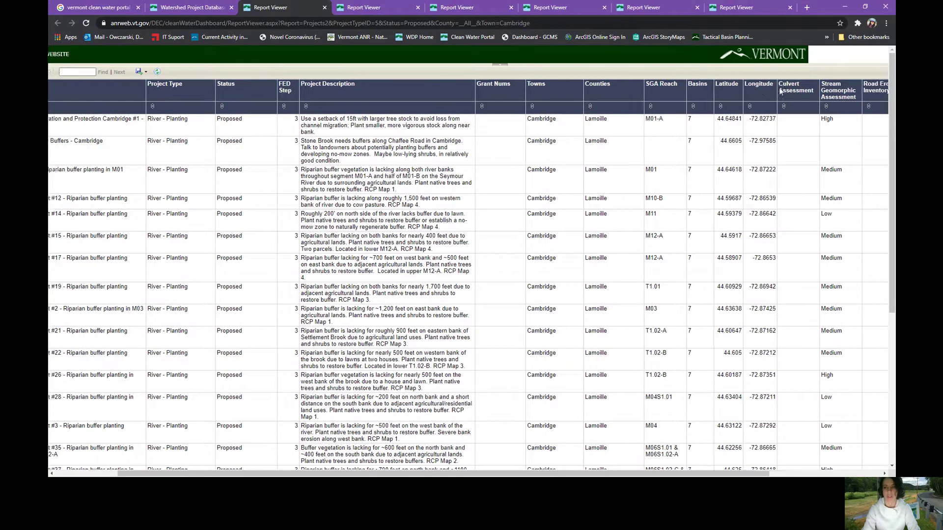
scroll(780, 90, "right", 1)
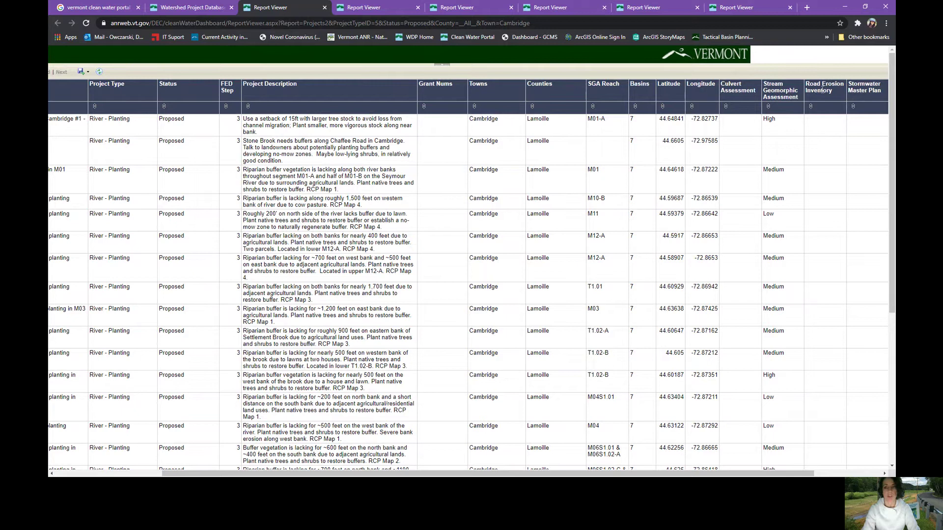
scroll(858, 95, "right", 4)
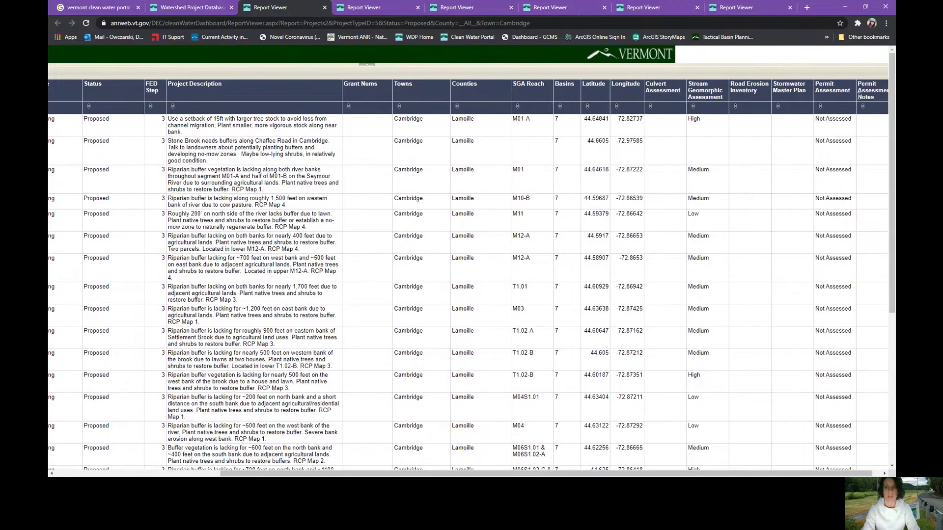
scroll(858, 96, "right", 1)
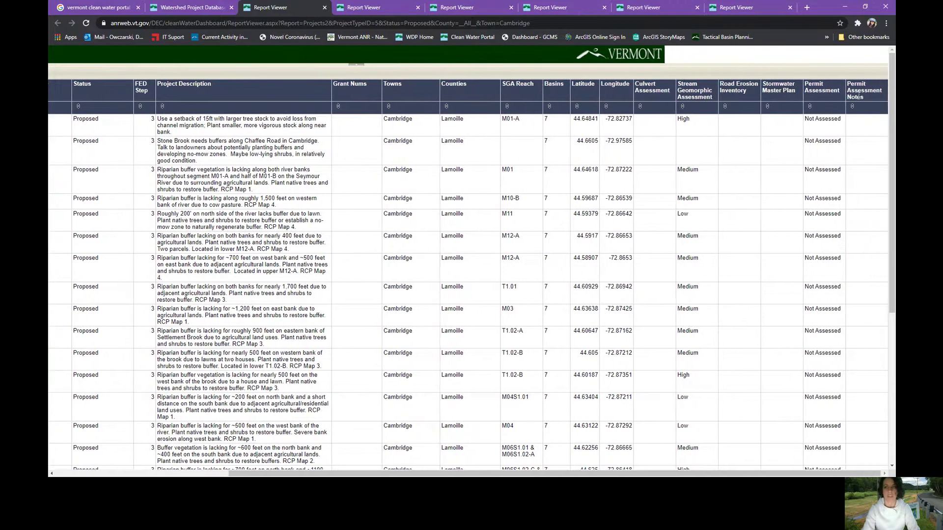
right_click(683, 107)
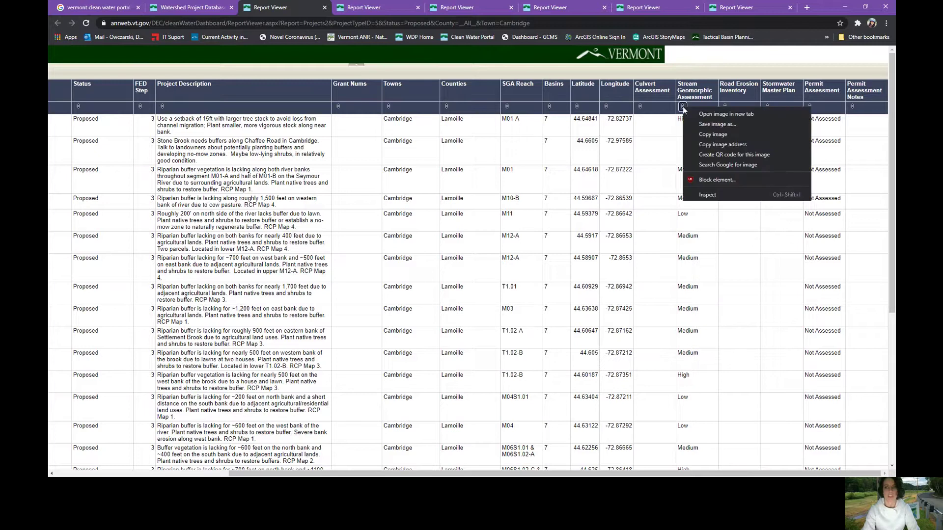
left_click(681, 107)
left_click(681, 108)
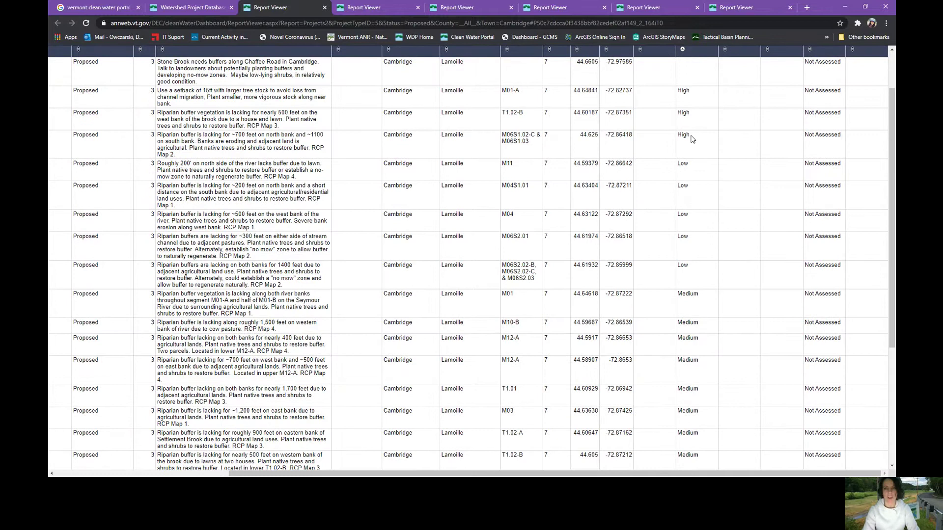
scroll(691, 139, "up", 1)
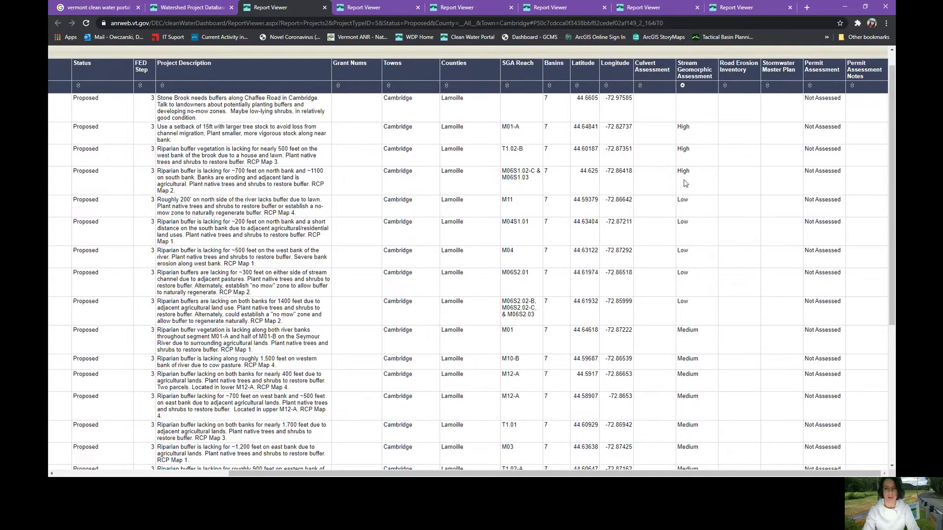
Examine the report's available export formats, such as Word, Excel, PDF and CSV, and close the list without exporting.
scroll(686, 183, "left", 5)
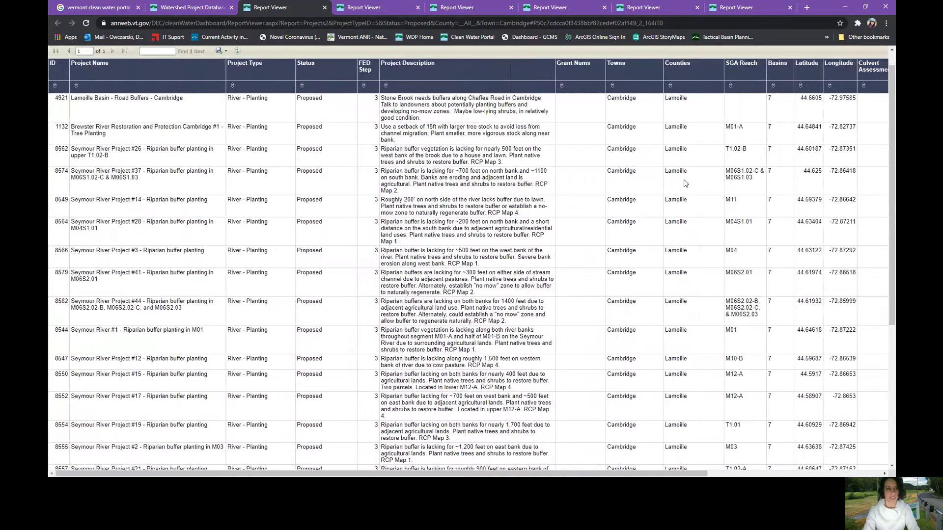
scroll(685, 183, "up", 1)
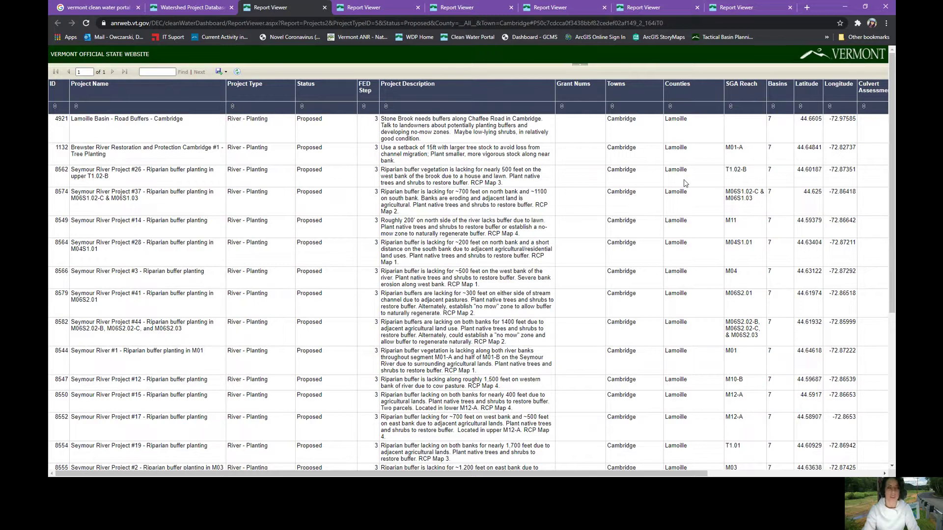
right_click(220, 74)
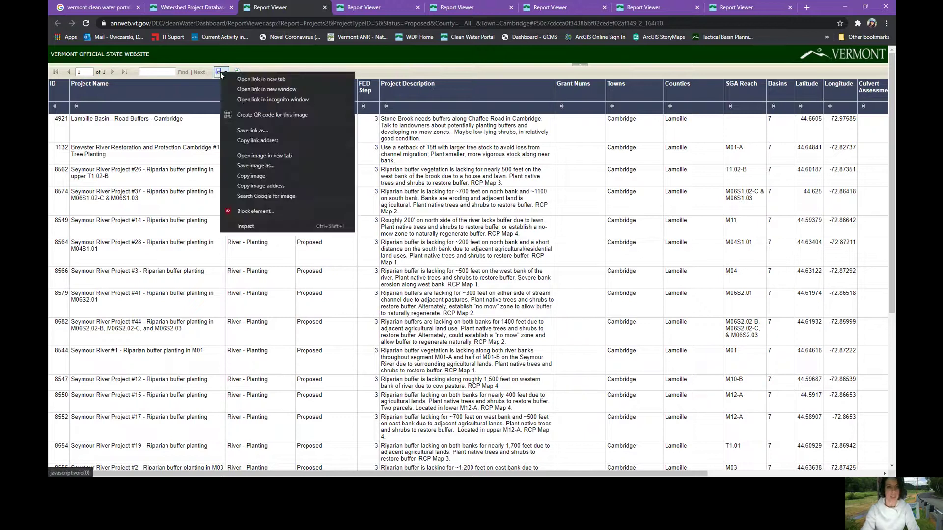
left_click(220, 74)
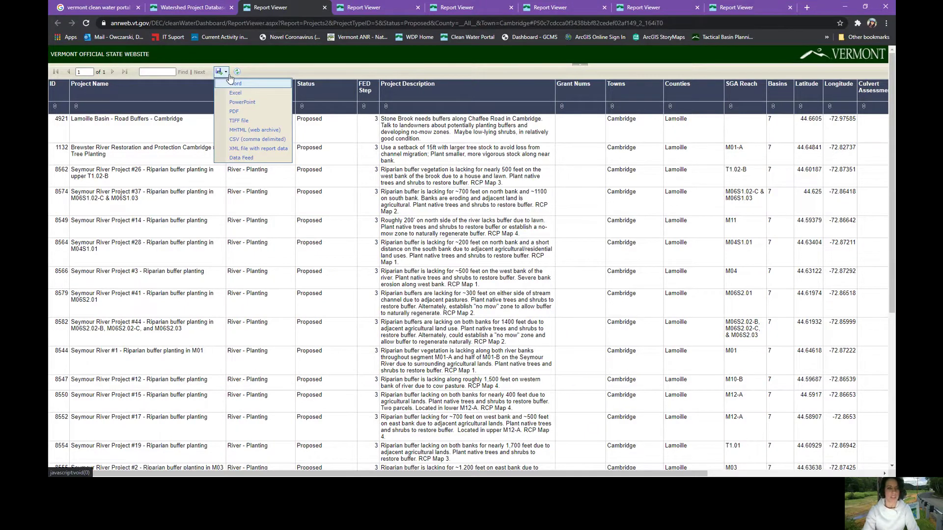
key("ctrl+plus")
key("ctrl+plus")
key("ctrl+plus")
key("ctrl+plus")
key("ctrl+plus")
key("ctrl+plus")
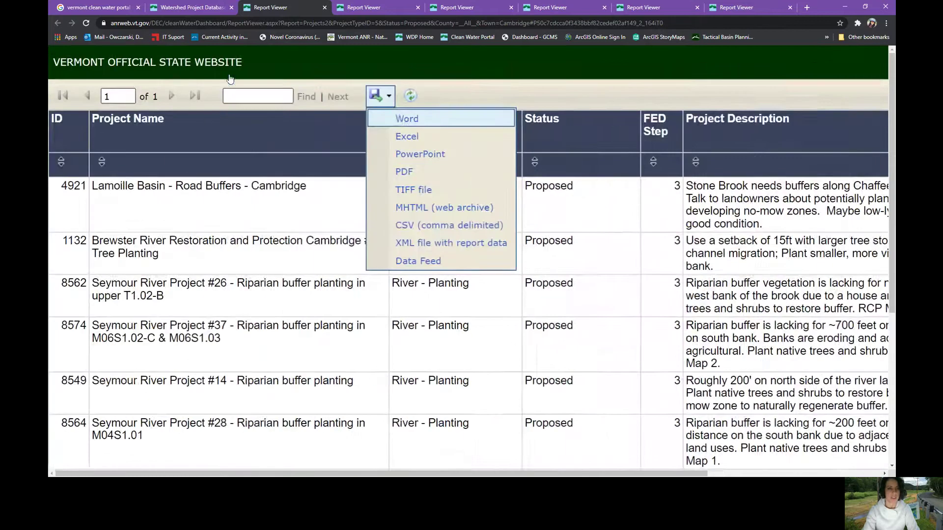
key("ctrl+plus")
key("ctrl+plus")
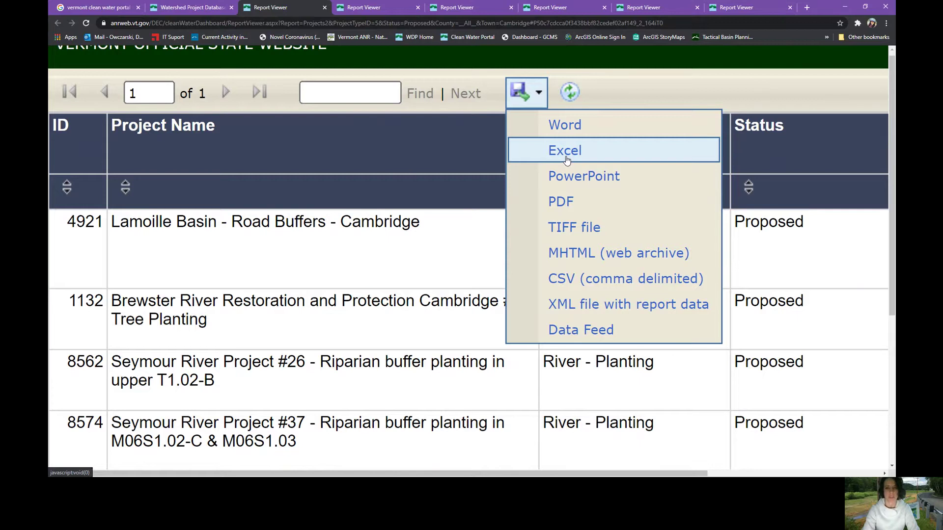
key("ctrl+minus")
key("ctrl+minus")
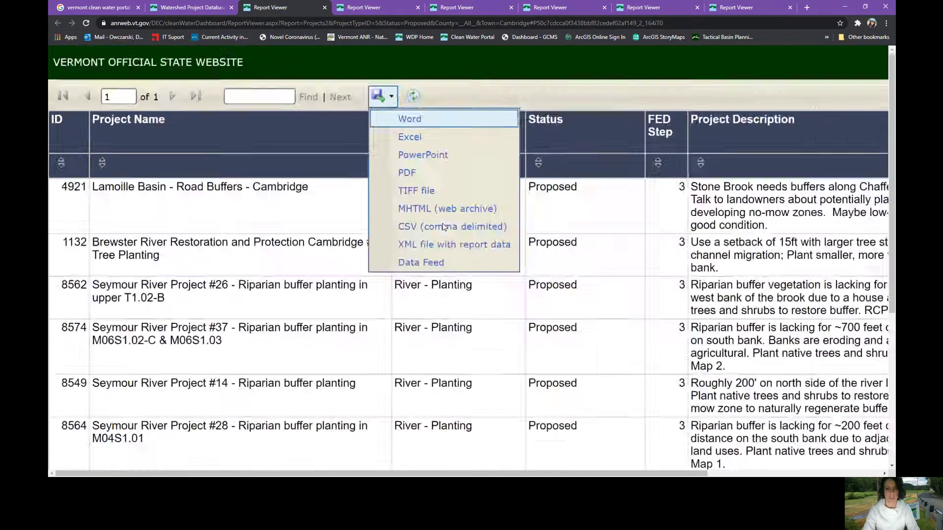
key("ctrl+minus")
key("ctrl+minus")
key("ctrl+minus")
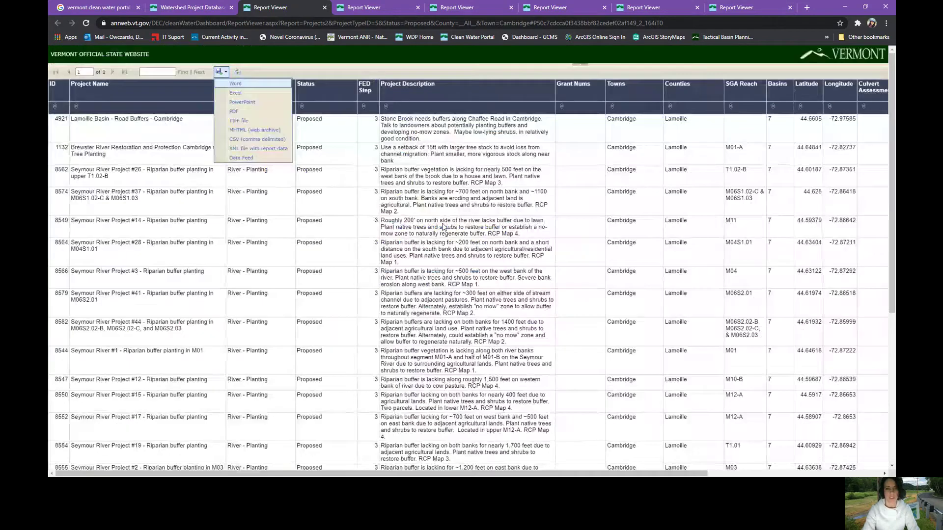
left_click(361, 69)
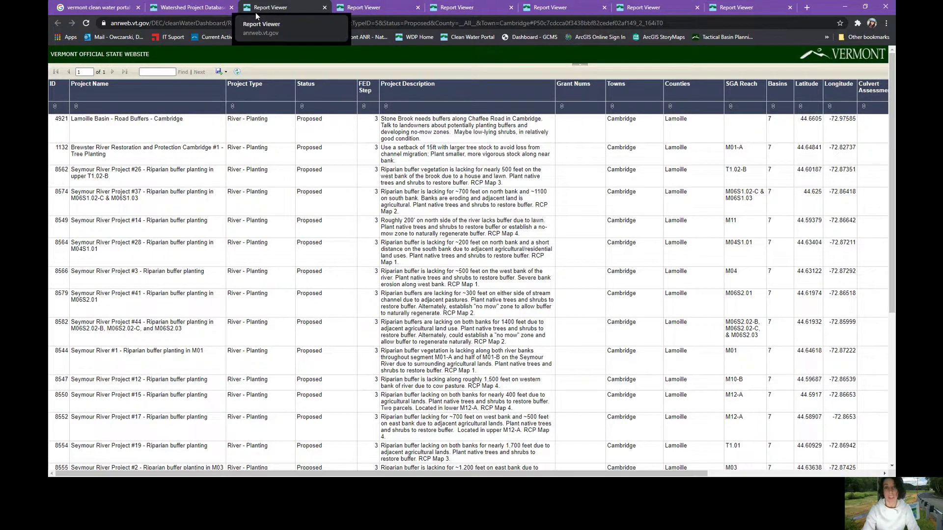
Return to the Watershed Projects Database search and set the basin plan to Basin 7 - Lamoille.
left_click(205, 11)
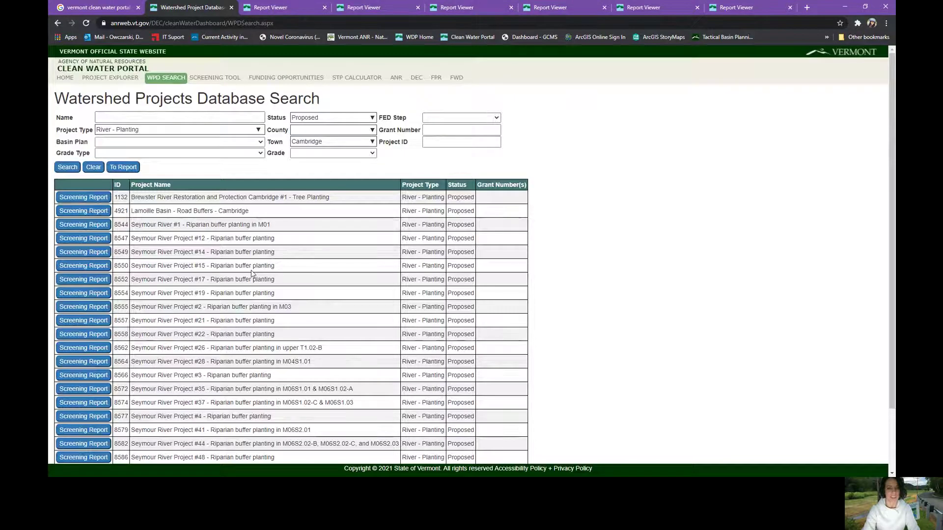
scroll(251, 274, "up", 3)
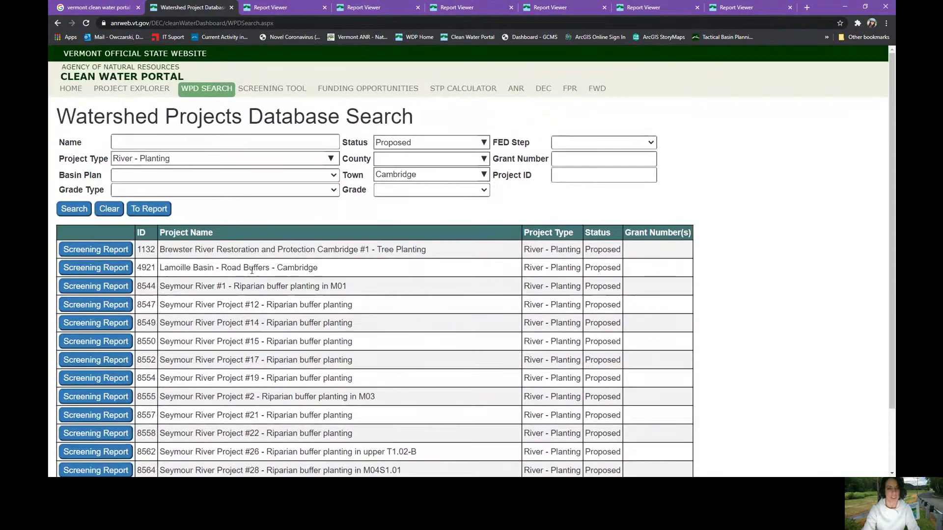
left_click(132, 142)
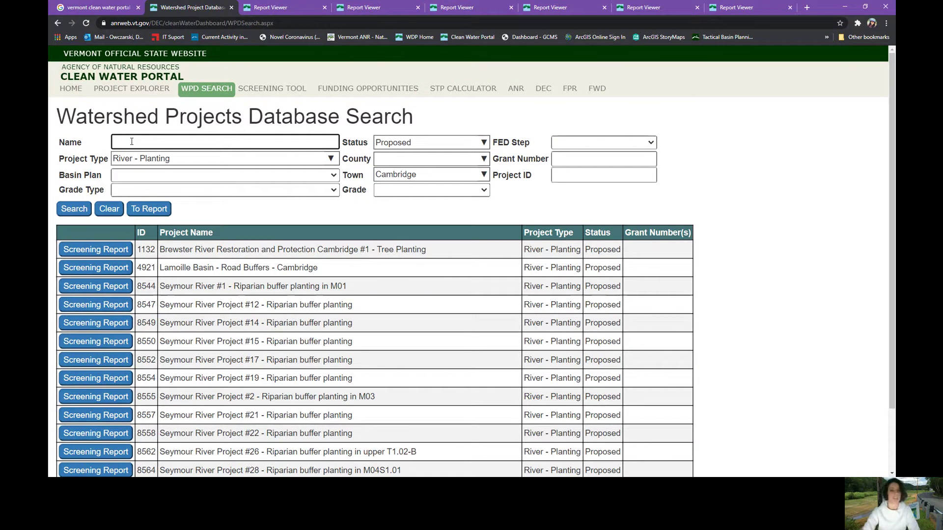
left_click(336, 178)
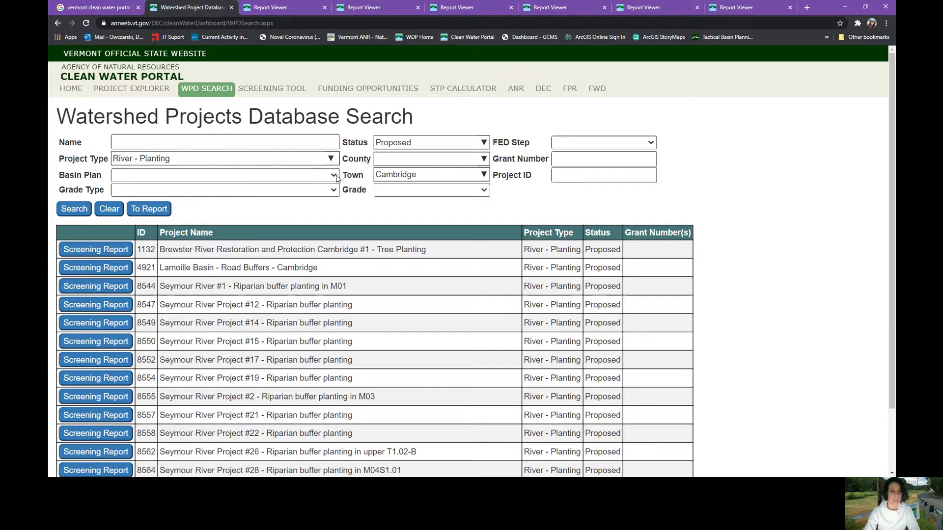
left_click(164, 240)
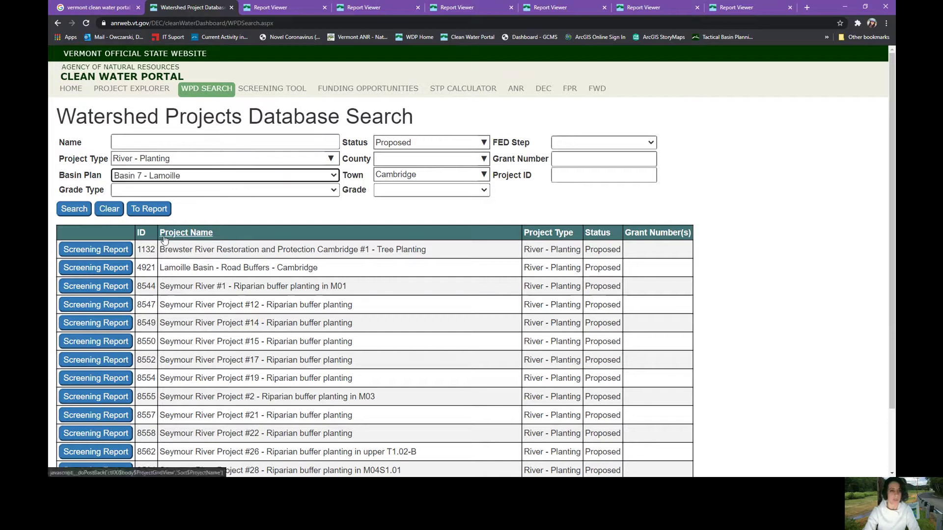
Set the grade type to 0 - Assessment - Stream Geomorphic Assessment and the grade to High, and rerun the search.
left_click(332, 193)
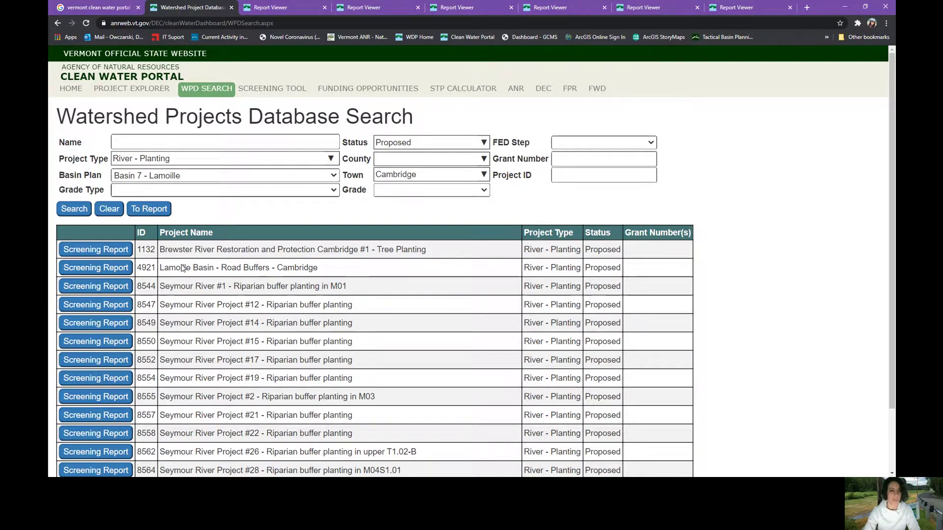
key("Down")
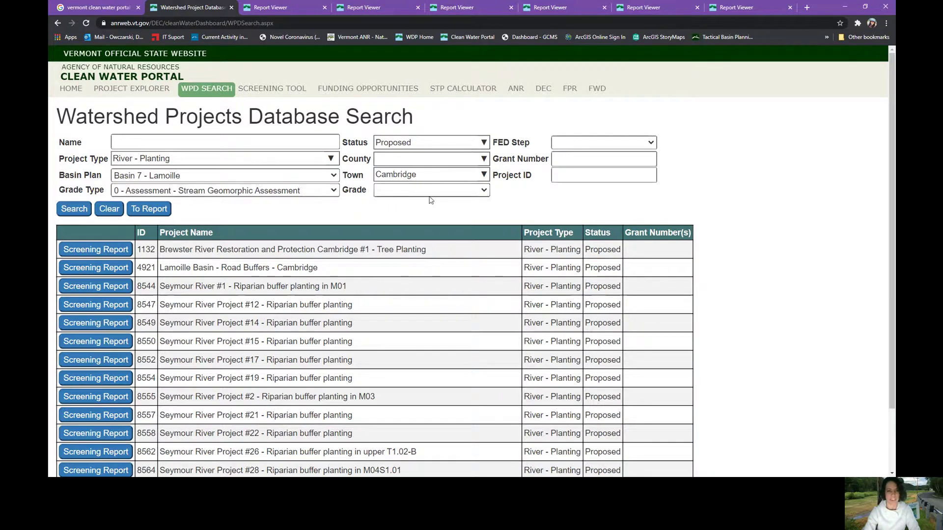
left_click(412, 211)
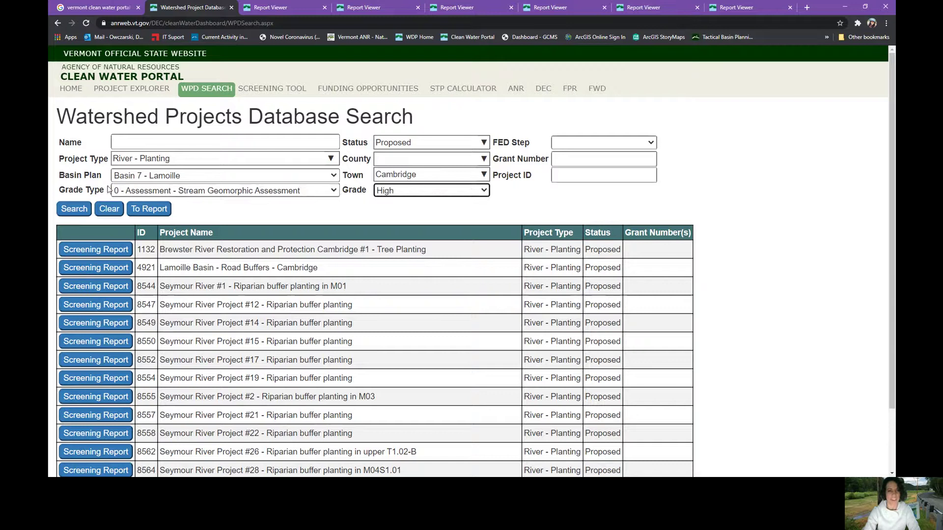
left_click(74, 210)
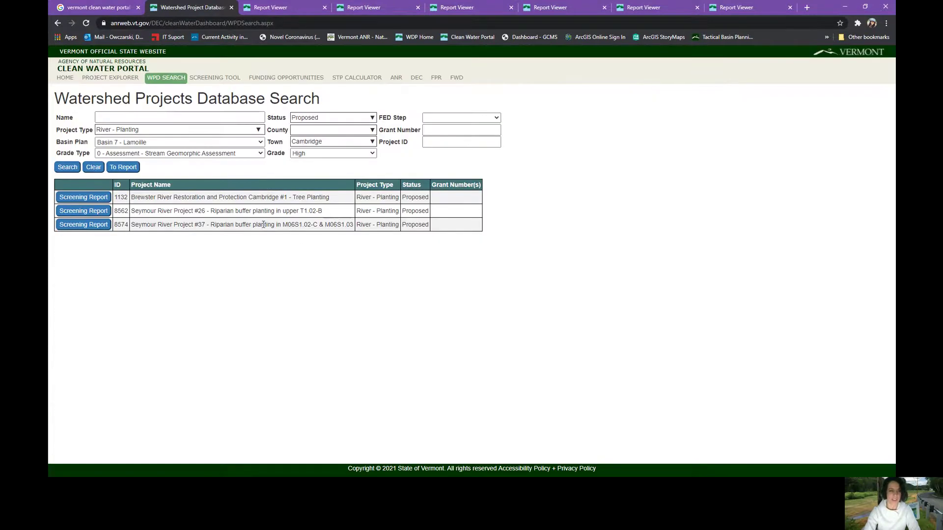
Open and review the screening report for the Brewster River Restoration and Protection Cambridge #1 - Tree Planting project.
key("ctrl+plus")
key("ctrl+plus")
key("ctrl+plus")
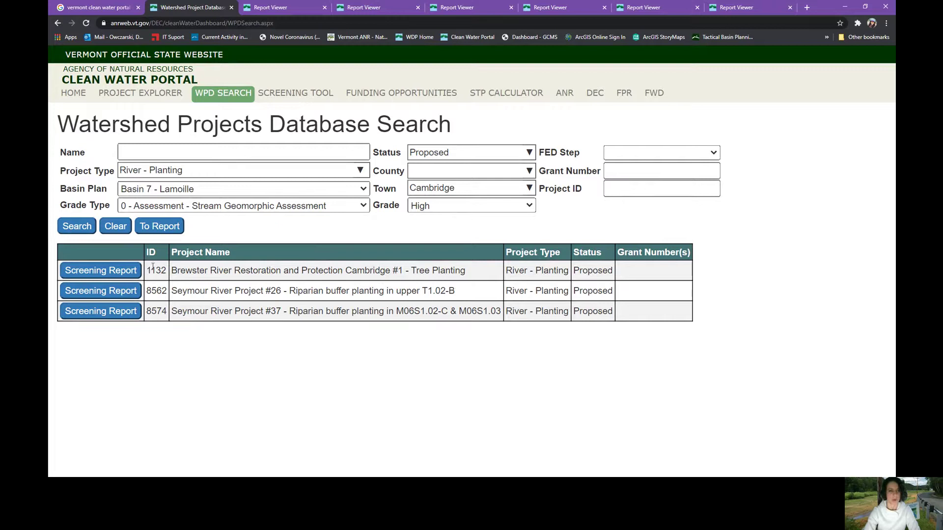
left_click(123, 273)
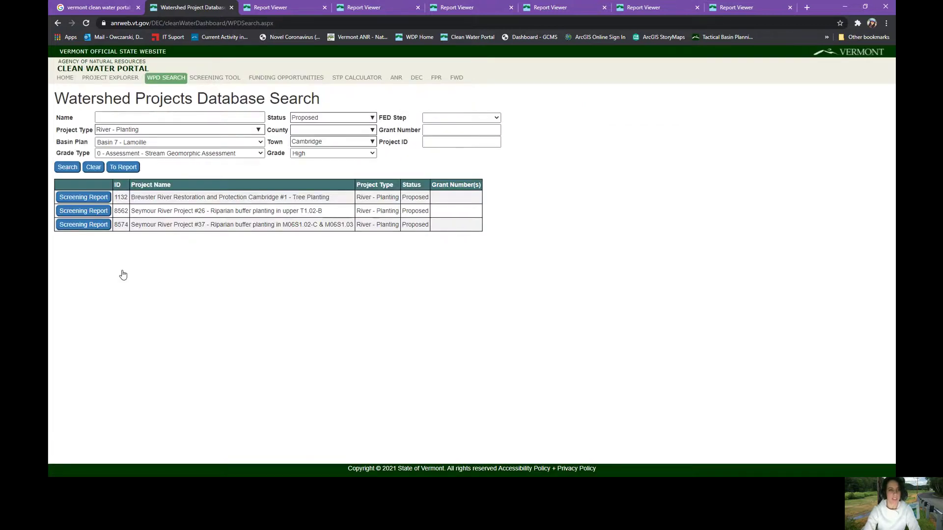
left_click(86, 202)
left_click(287, 8)
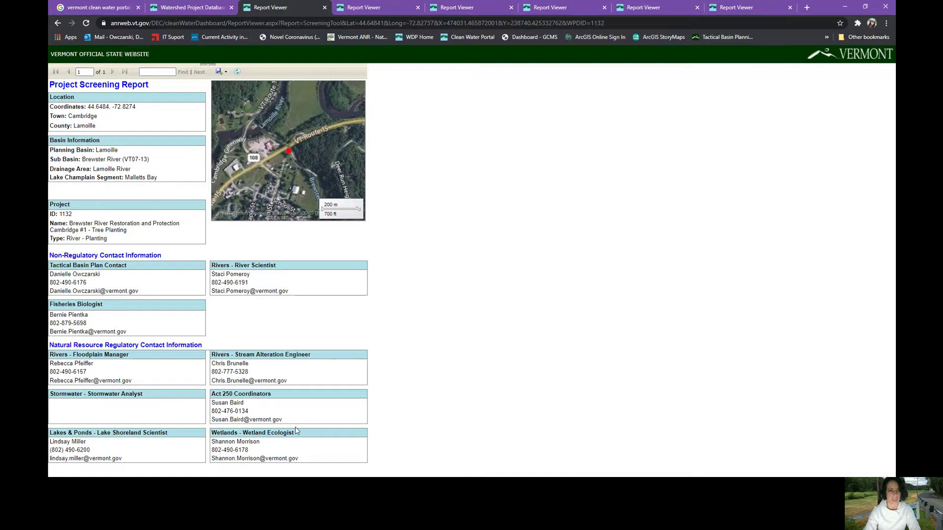
Return to the project search, then open the Clean Water Project Explorer from the Clean Water Portal home page.
left_click(177, 8)
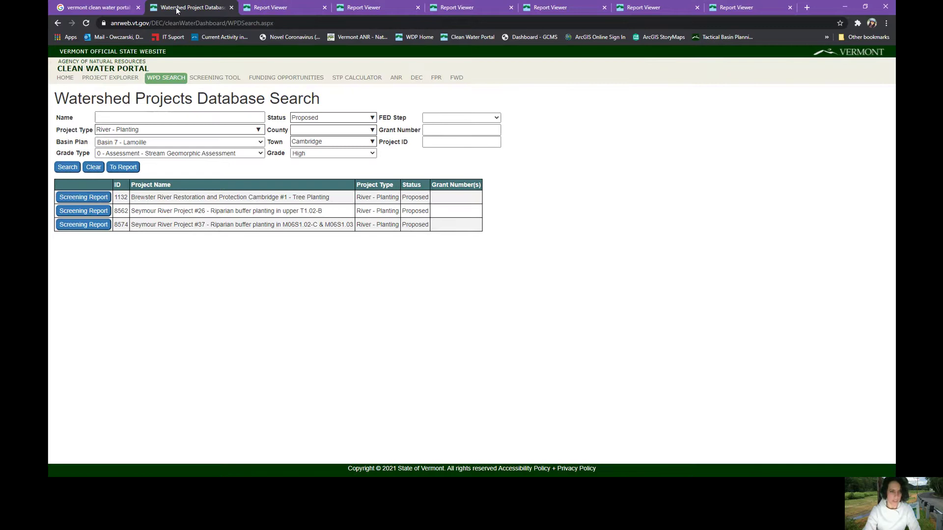
left_click(120, 78)
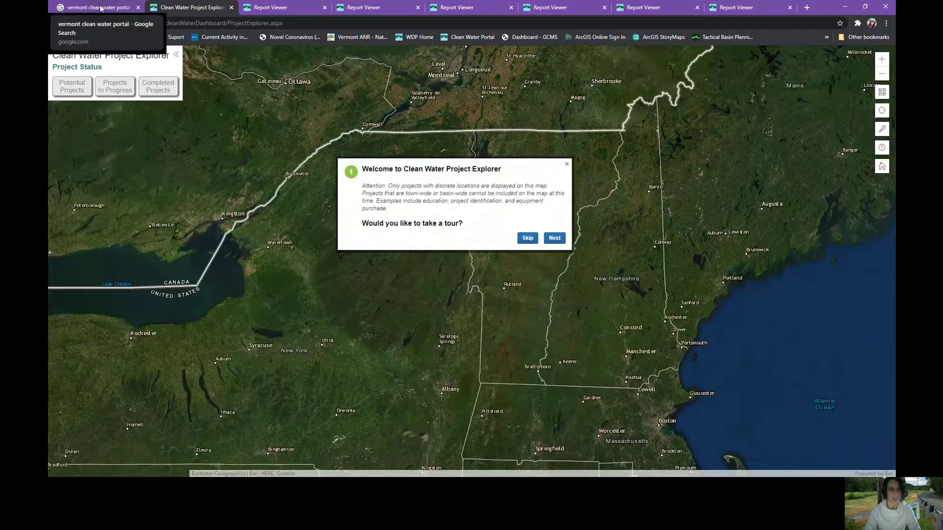
left_click(100, 9)
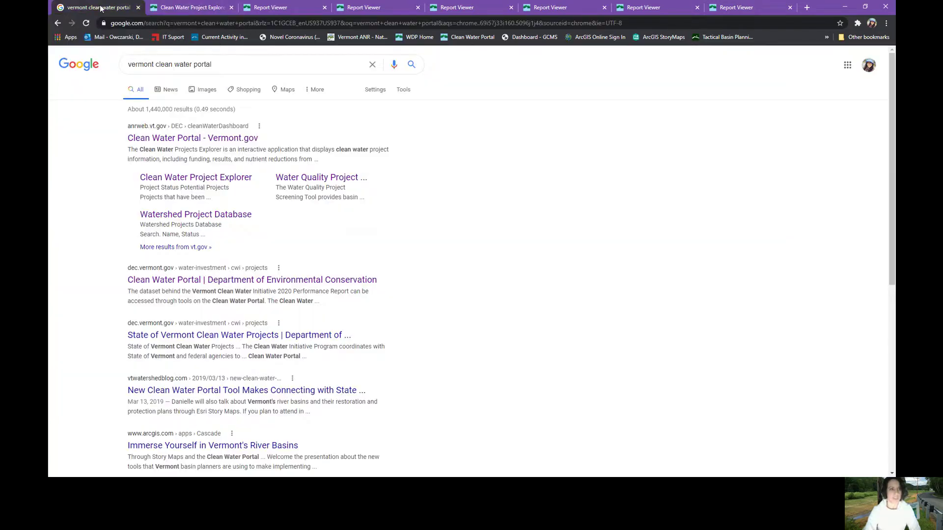
left_click(166, 139)
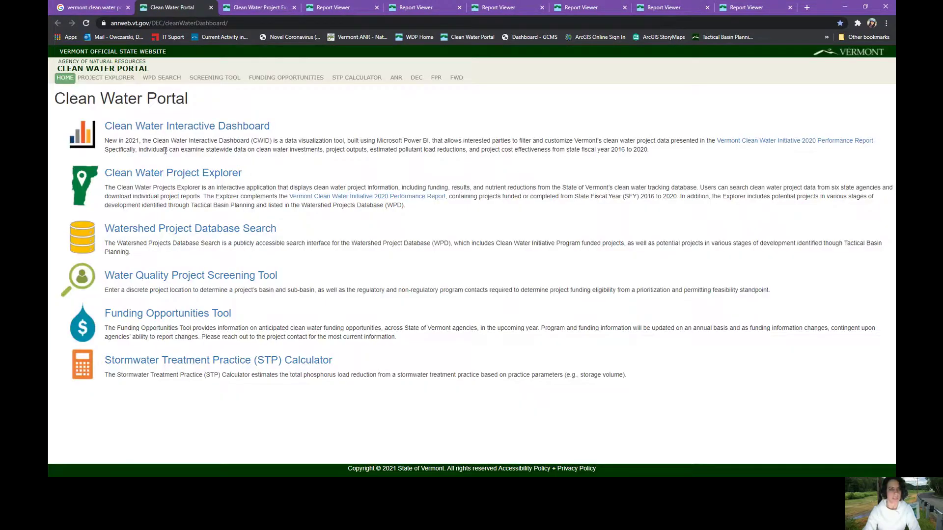
left_click(164, 175)
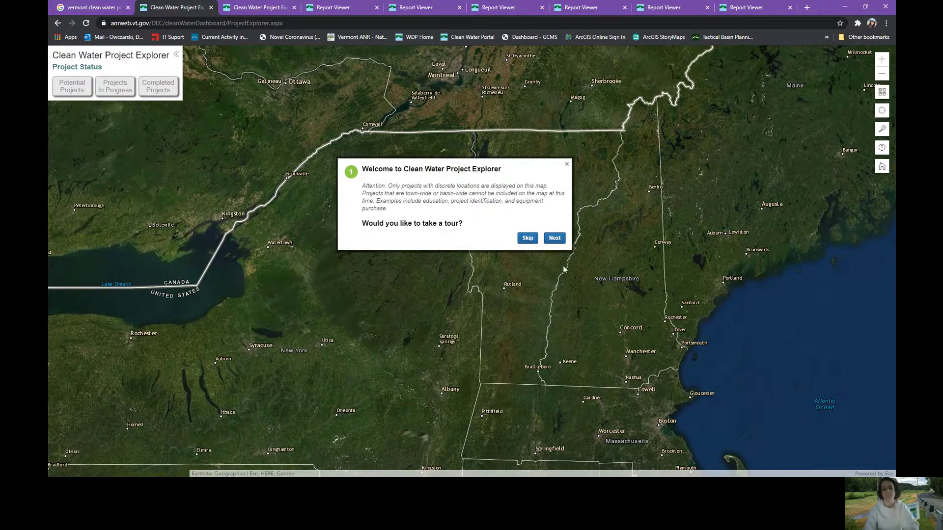
Start the Project Explorer tour and read the descriptions of the potential, in-progress and completed project statuses.
left_click(555, 240)
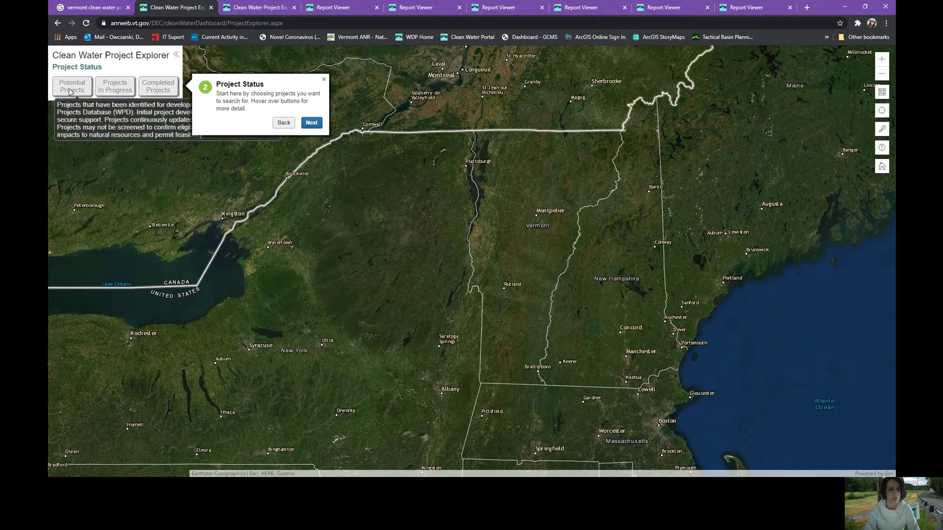
mouse_move(117, 93)
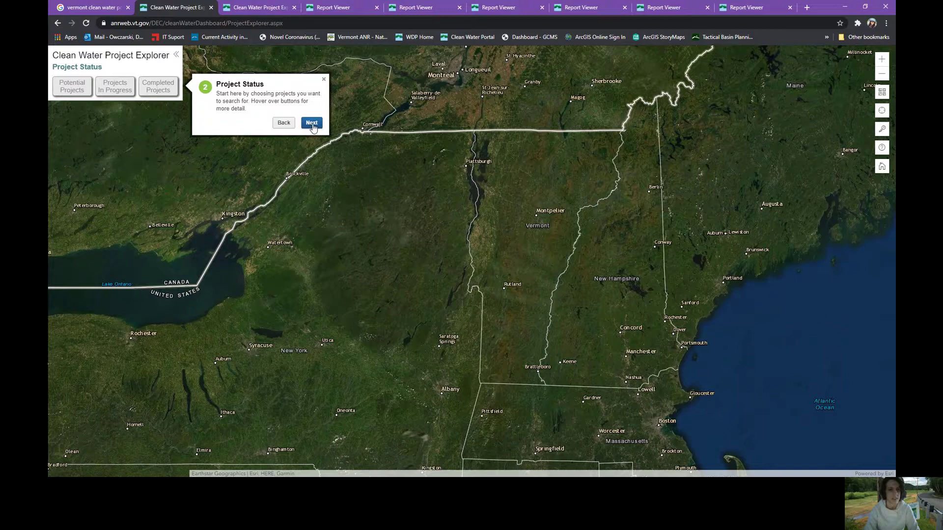
mouse_move(75, 91)
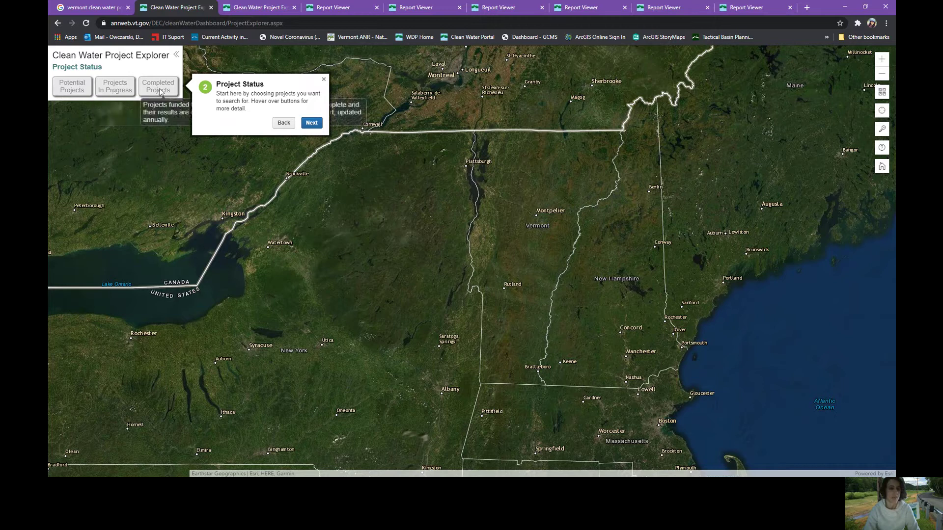
Advance the tour through the search parameters and the example search for in-progress projects in Windsor County.
left_click(311, 123)
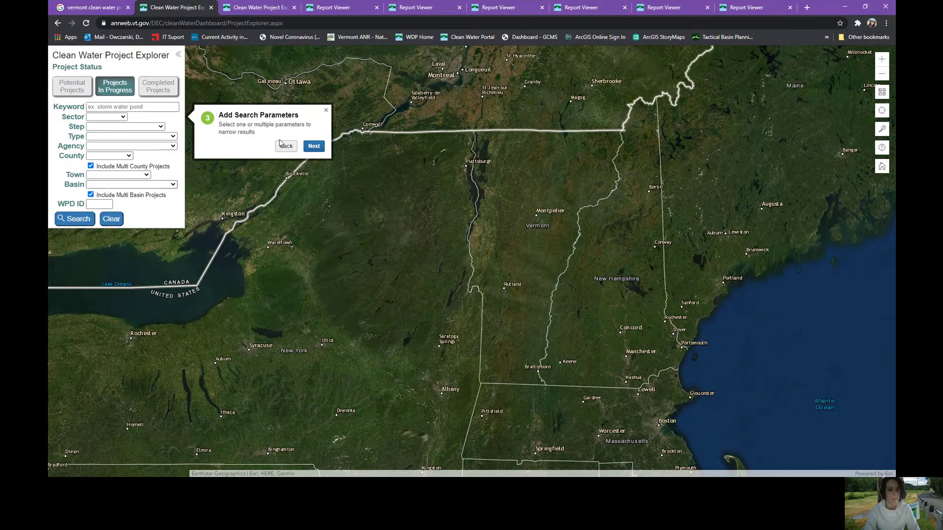
left_click(314, 146)
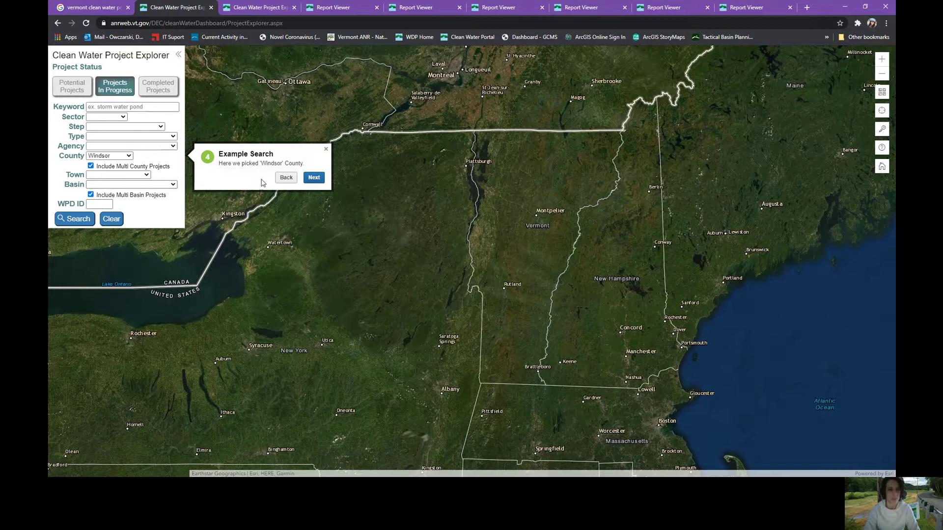
left_click(314, 178)
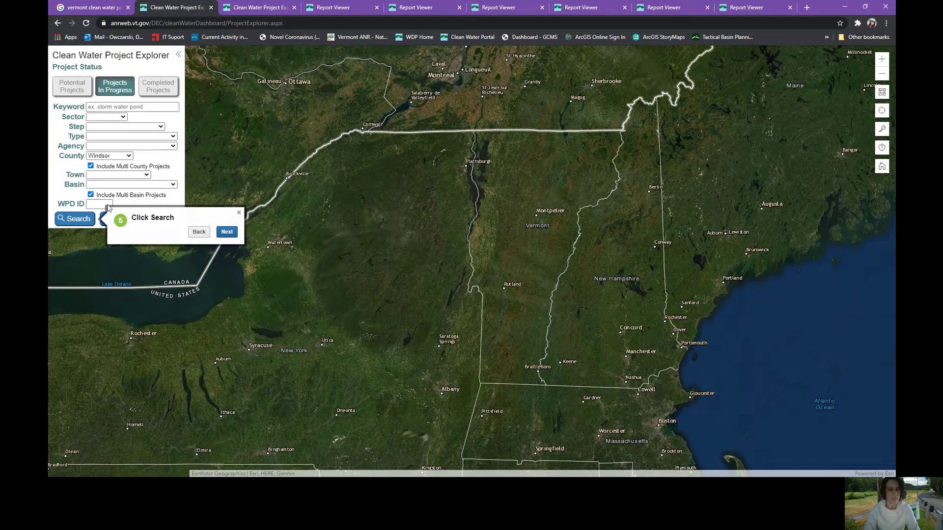
left_click(227, 233)
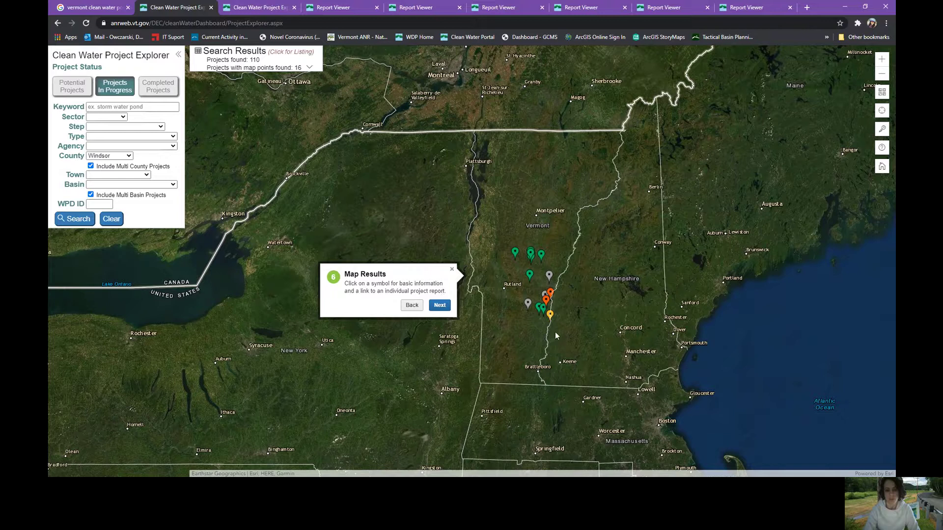
Advance past the tour's map results, view the Wing Brook Culvert Replacement project's basic information on the map, and close it.
left_click(440, 305)
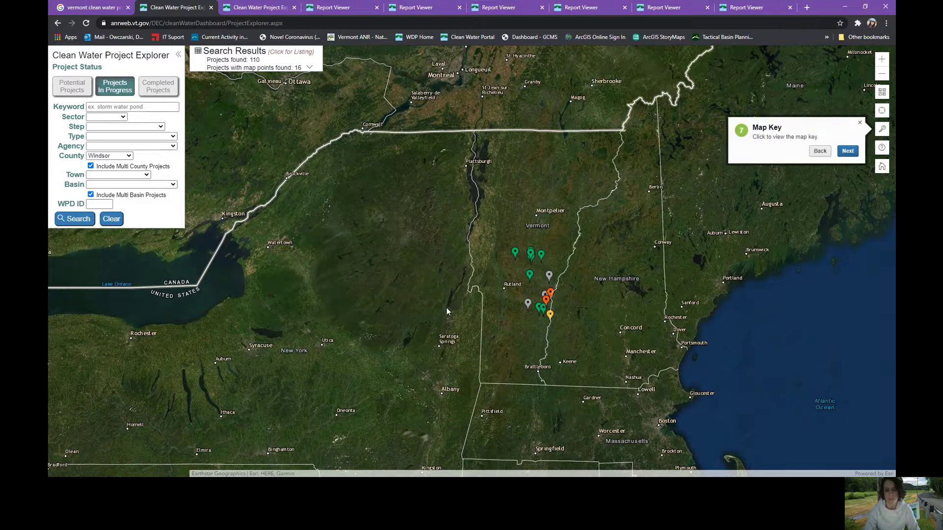
left_click(514, 254)
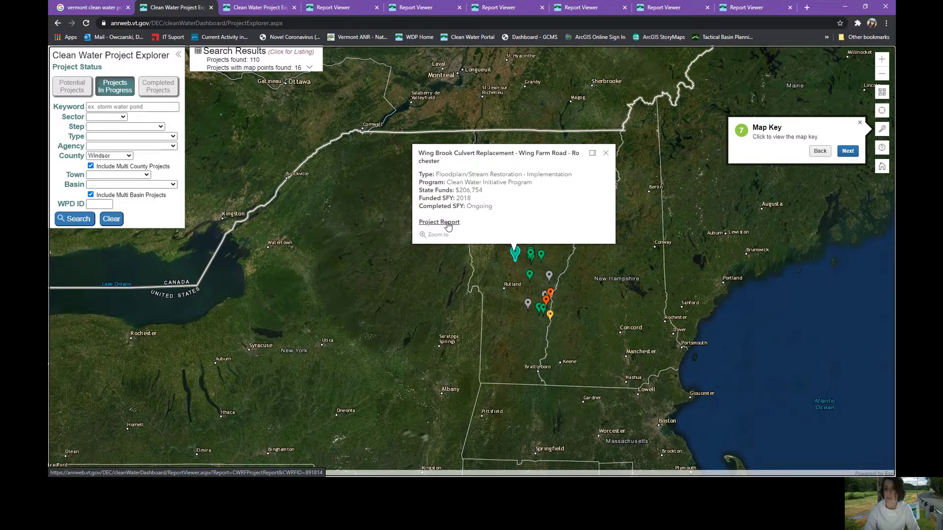
left_click(606, 153)
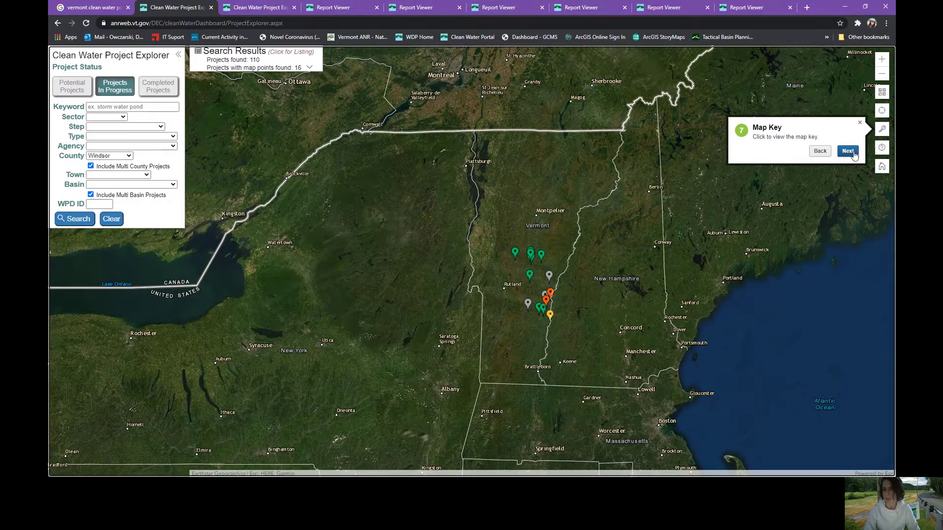
Continue the tour through the map key and the results listing, and finish it.
left_click(853, 154)
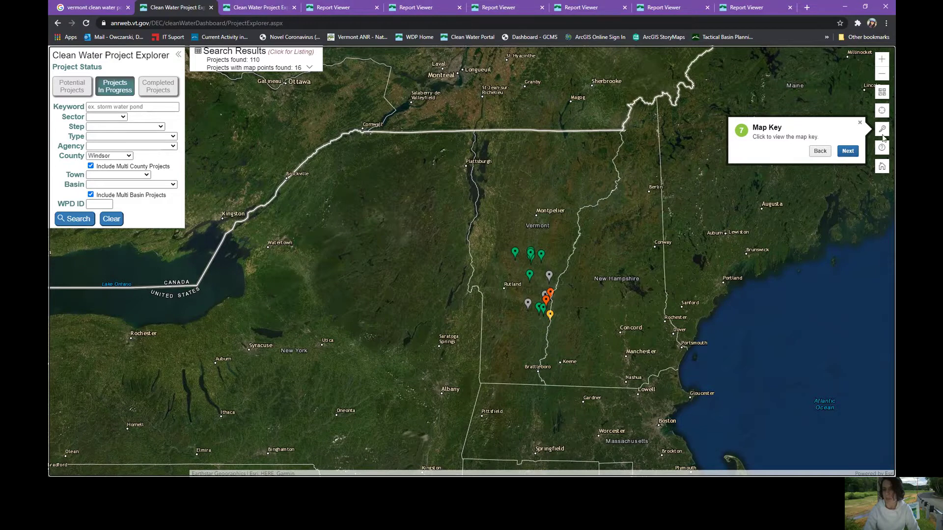
left_click(850, 152)
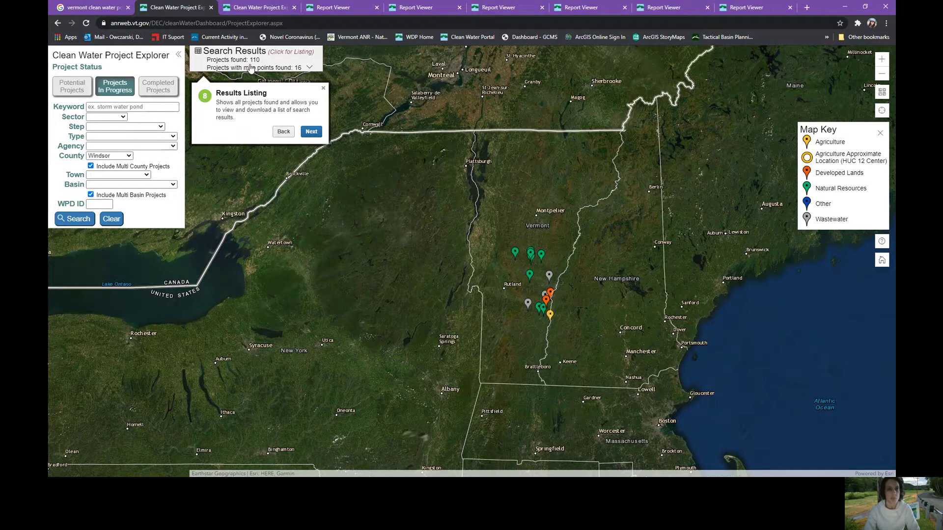
right_click(307, 137)
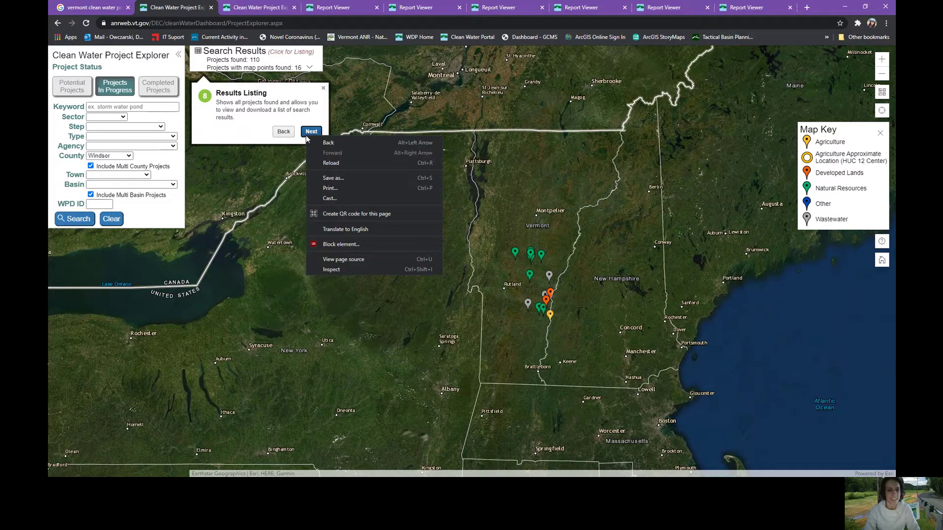
left_click(305, 135)
left_click(305, 135)
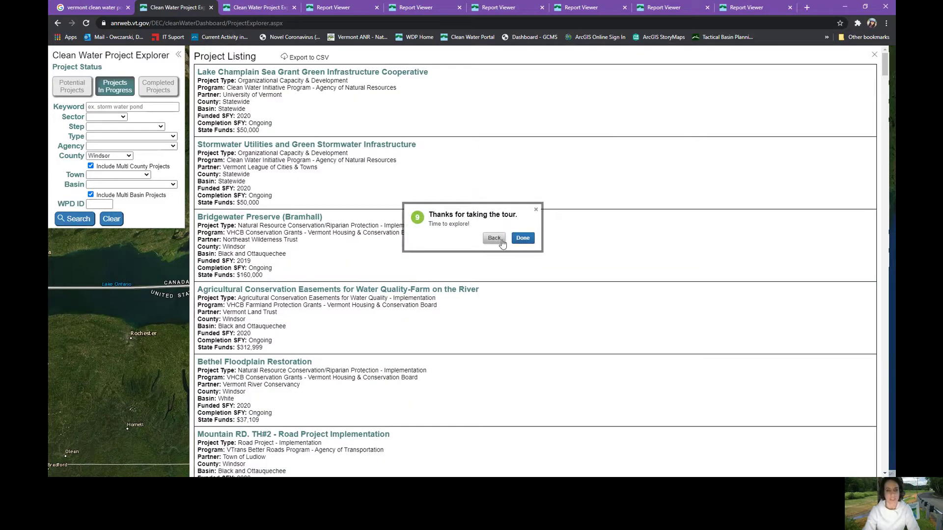
right_click(523, 240)
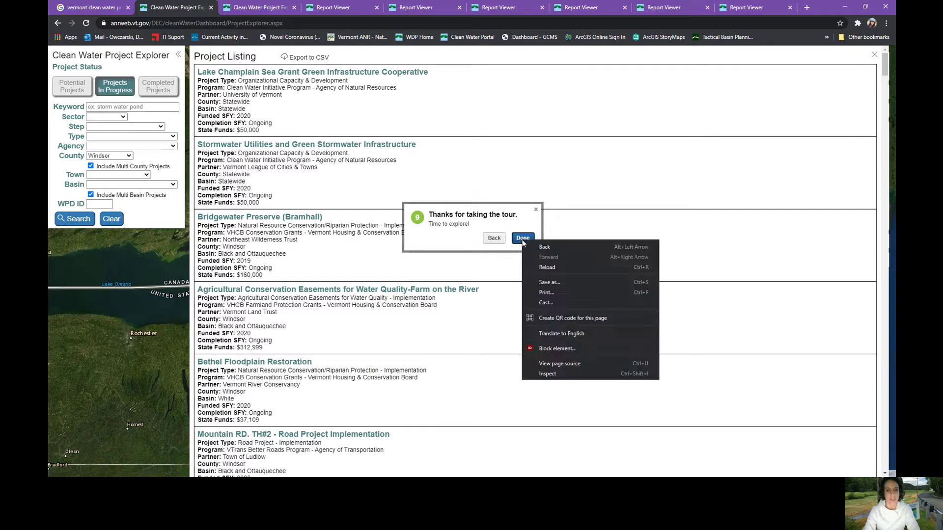
key("Escape")
left_click(521, 239)
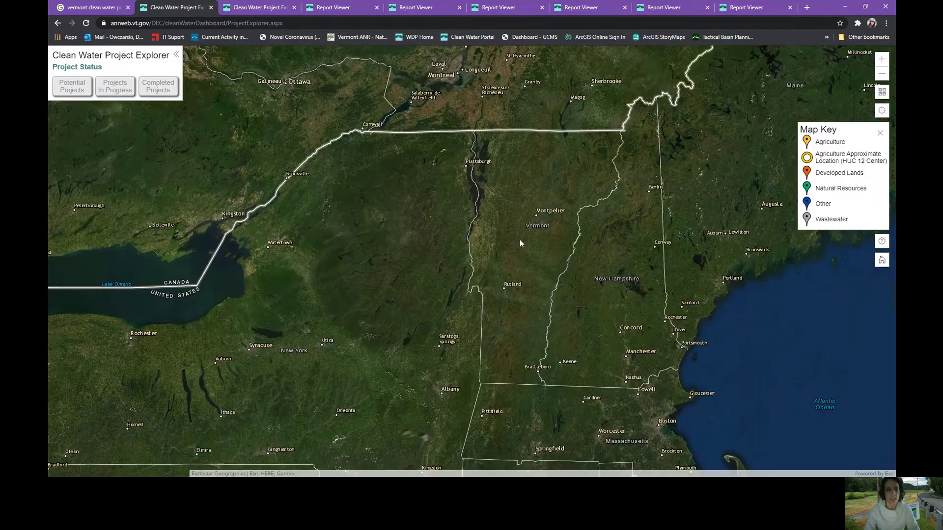
Search the potential projects for the keyword "brewster".
left_click(80, 90)
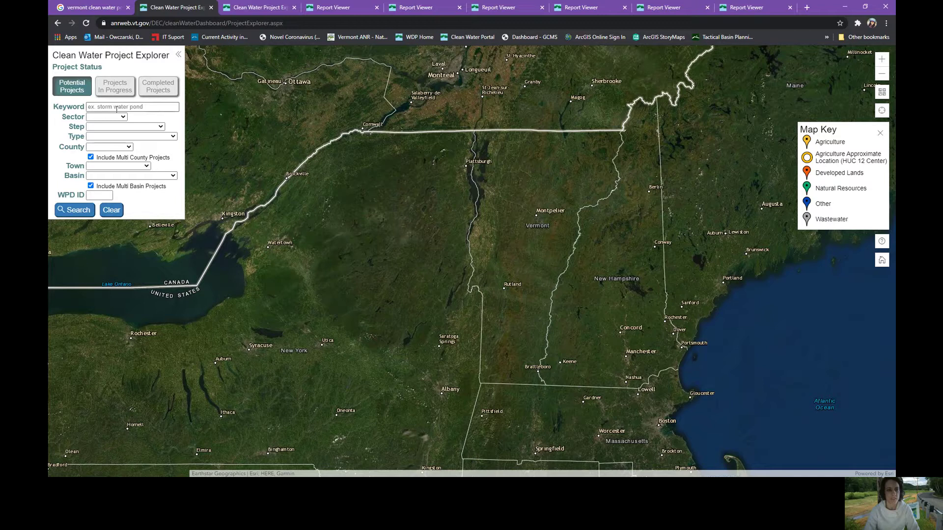
left_click(113, 105)
type("b")
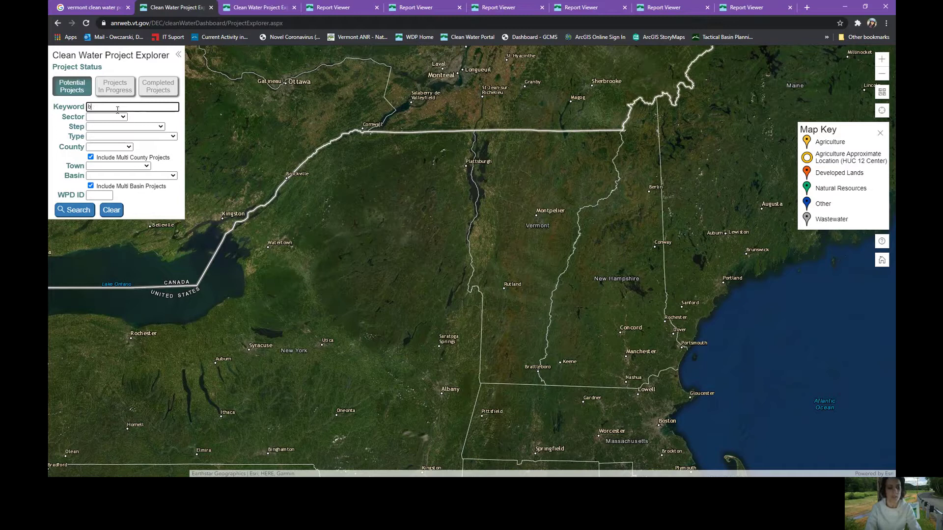
type("rewster")
left_click(78, 211)
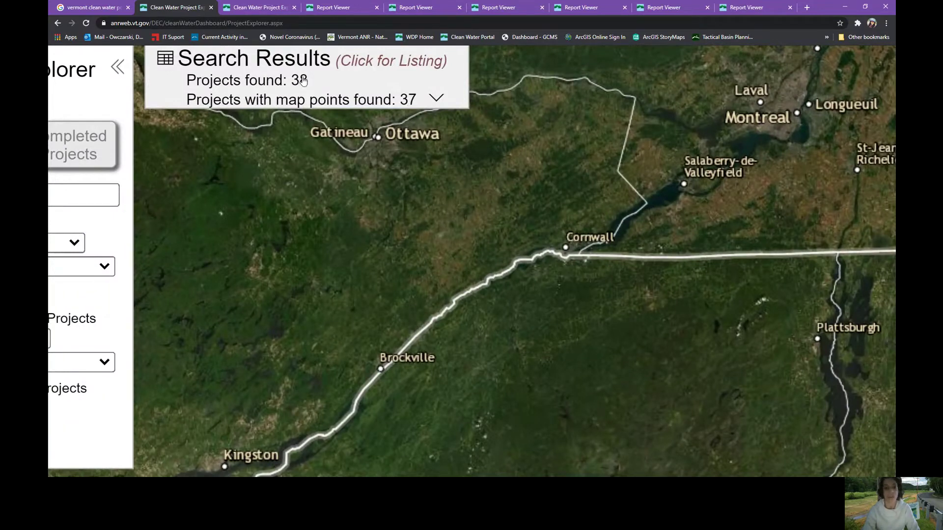
Open the project listing for the brewster search and look through the potential Brewster River projects.
left_click(437, 100)
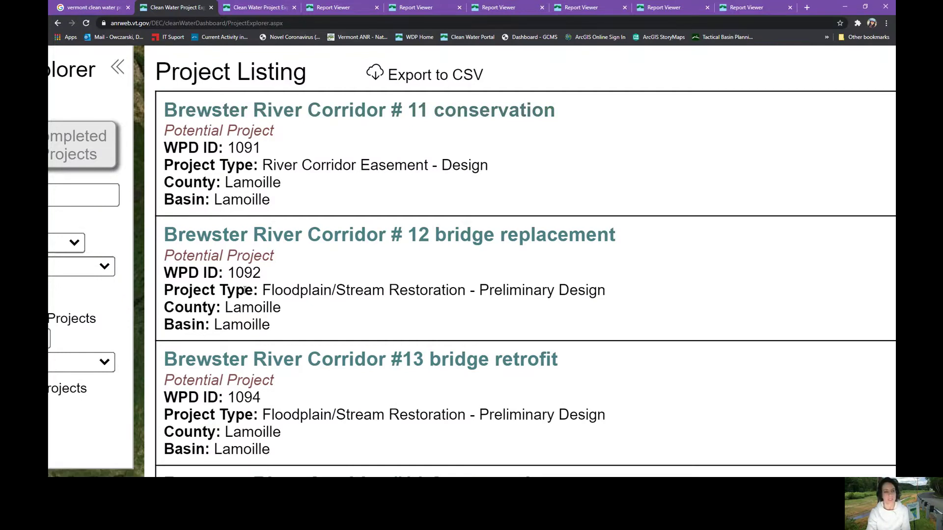
key("ctrl+minus")
key("ctrl+minus")
key("ctrl+minus")
key("ctrl+minus")
key("ctrl+minus")
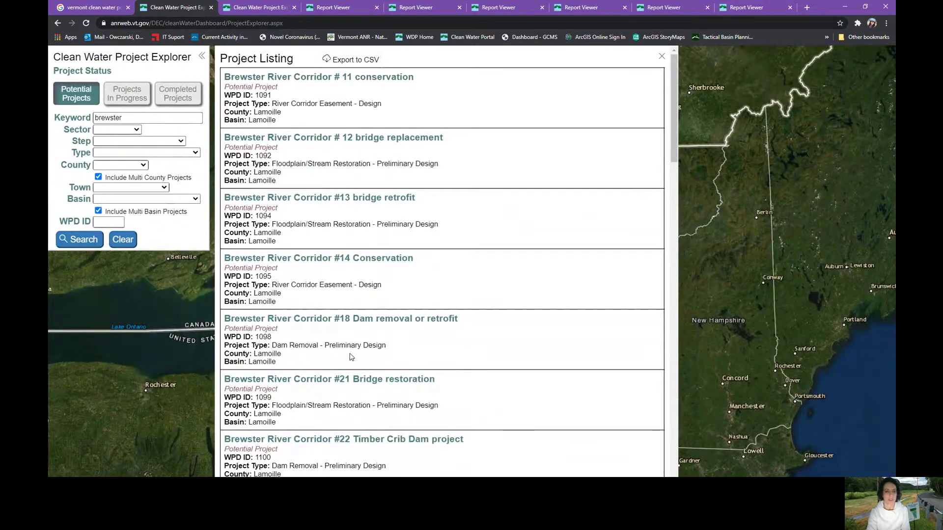
scroll(351, 357, "down", 6)
scroll(350, 357, "down", 2)
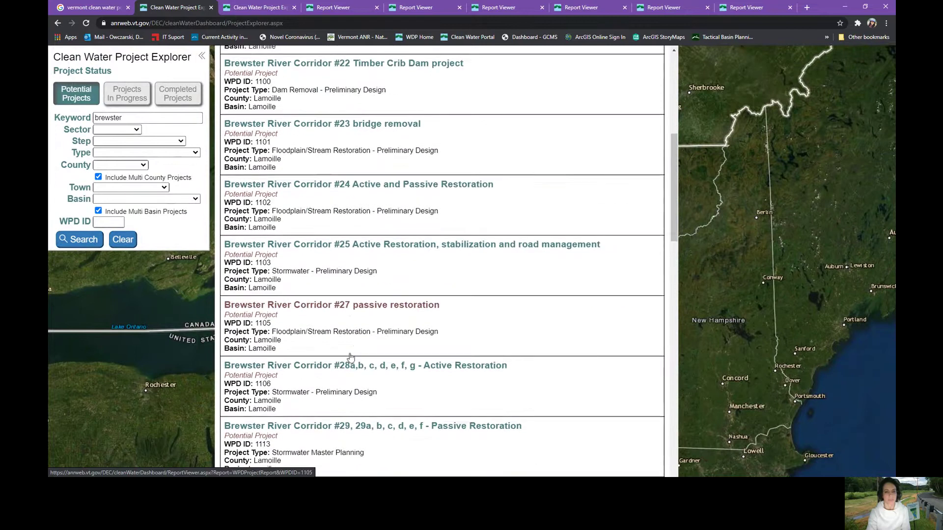
Limit the brewster search to completed projects, rerun it, and examine the project locations on the map around Jeffersonville.
left_click(183, 100)
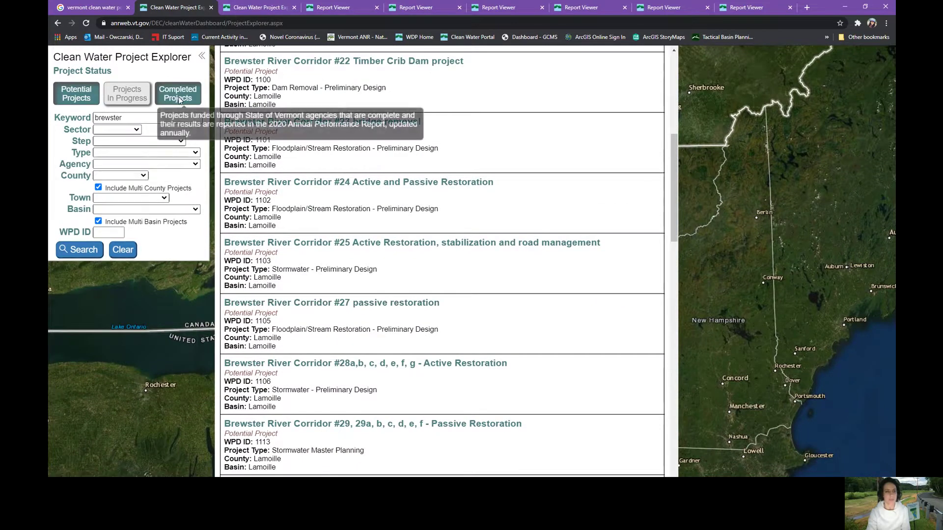
left_click(78, 98)
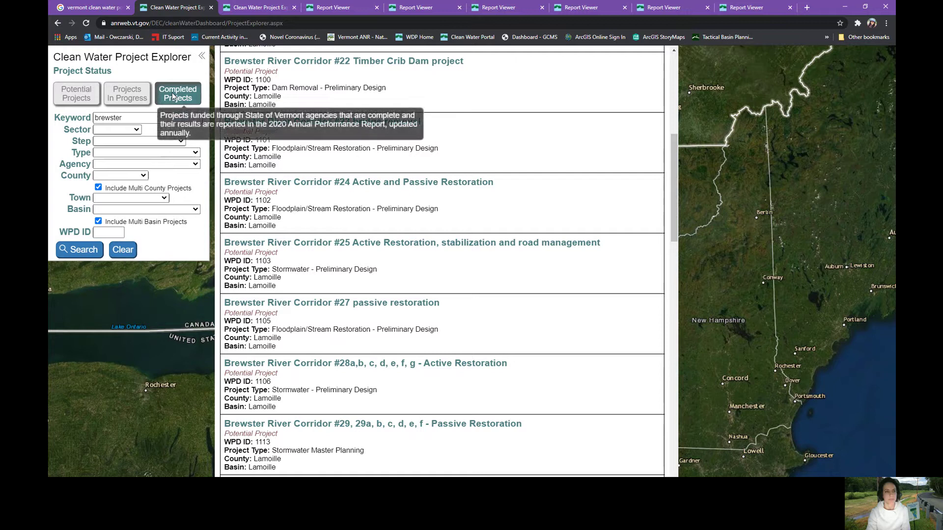
left_click(90, 249)
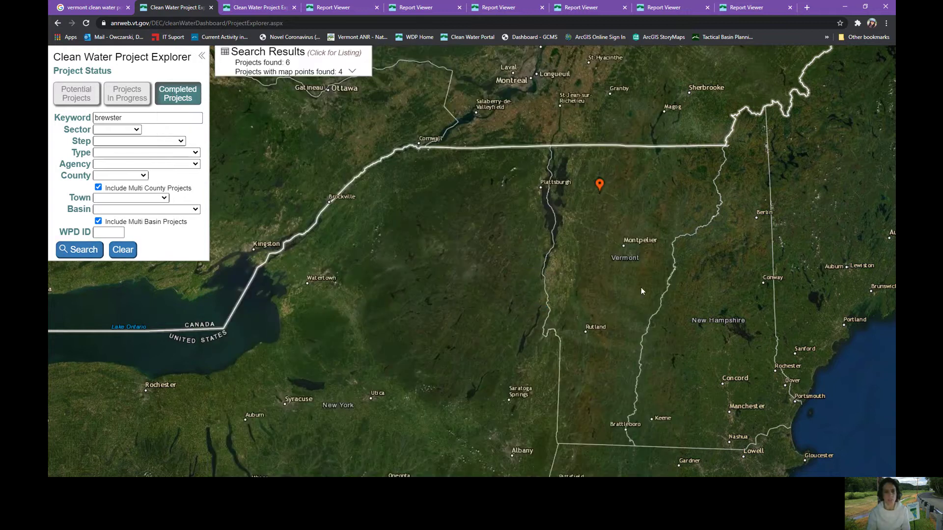
scroll(600, 185, "up", 5)
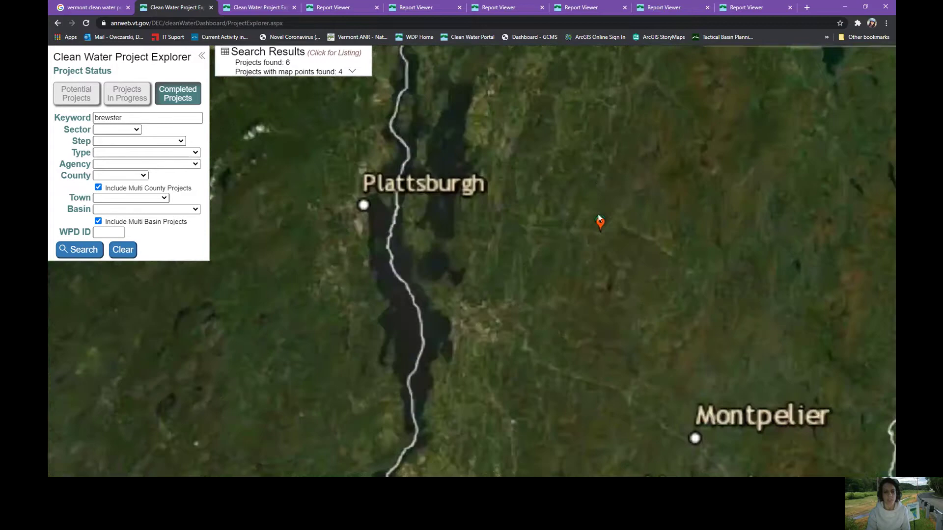
scroll(617, 272, "down", 4)
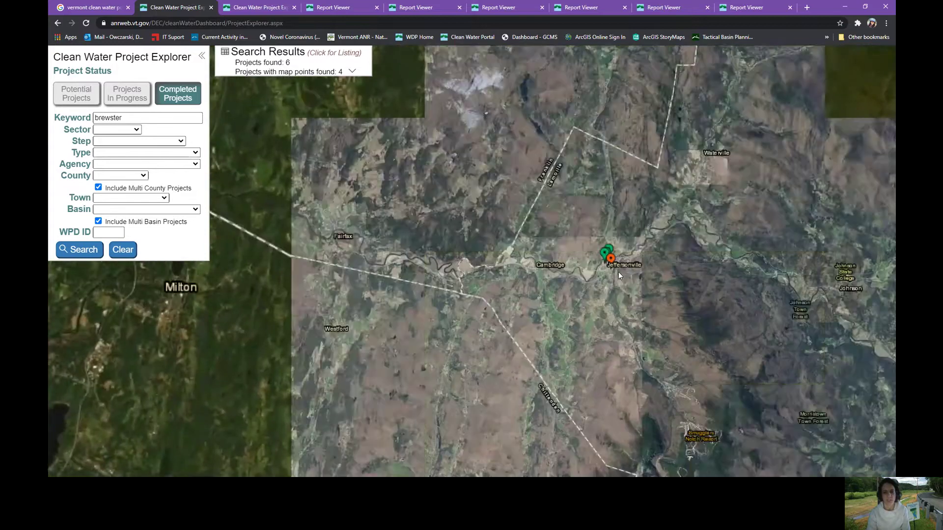
Examine the completed projects around Jeffersonville up close and show the details of the northernmost one, beside the river.
scroll(592, 225, "up", 2)
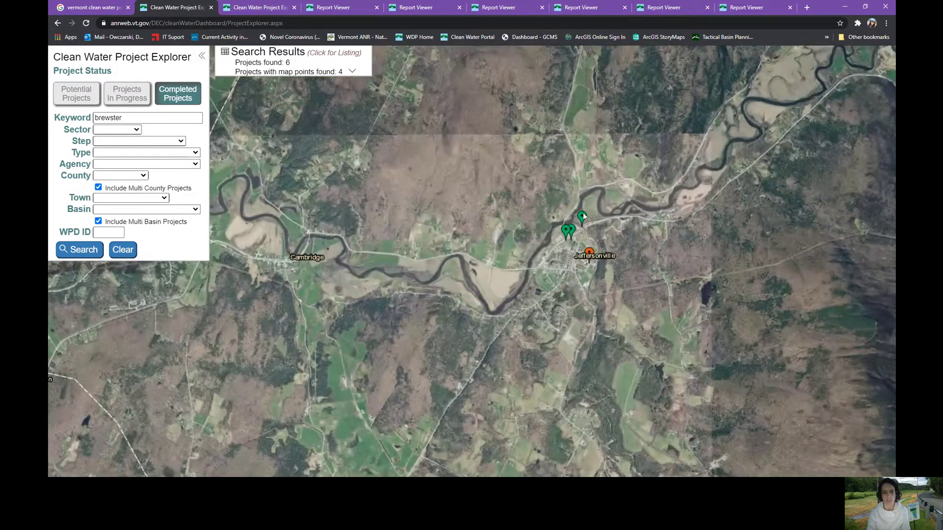
scroll(582, 235, "up", 2)
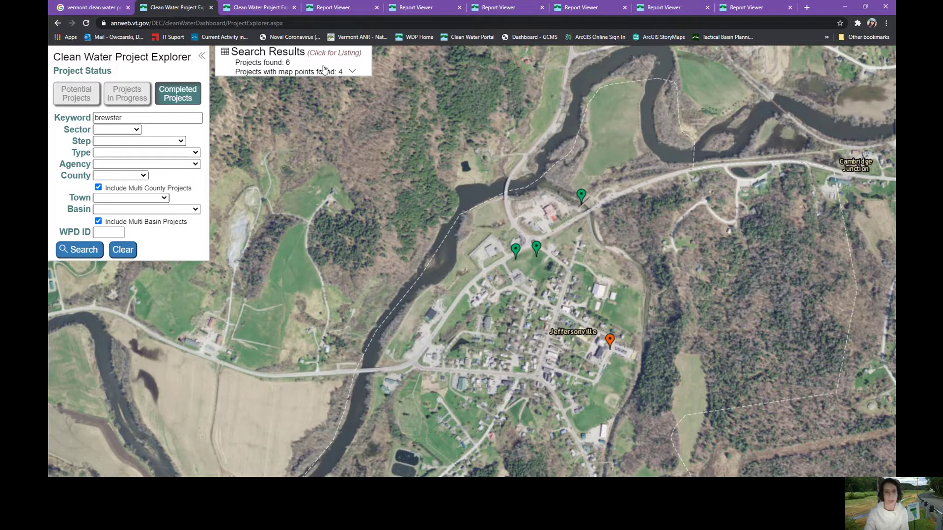
left_click(580, 194)
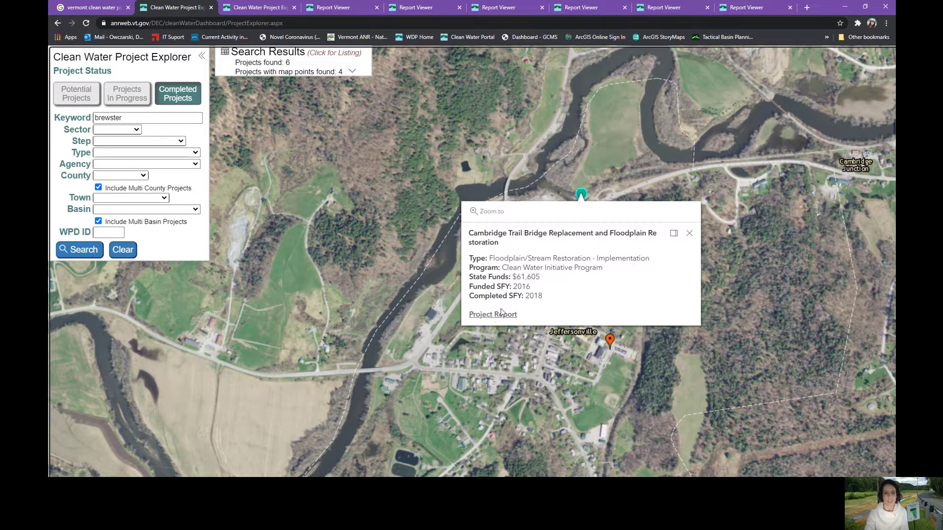
Switch to the already open Cambridge Elementary School Stormwater Project report and enlarge it to examine the description, construction photos and results.
left_click(271, 8)
left_click(334, 7)
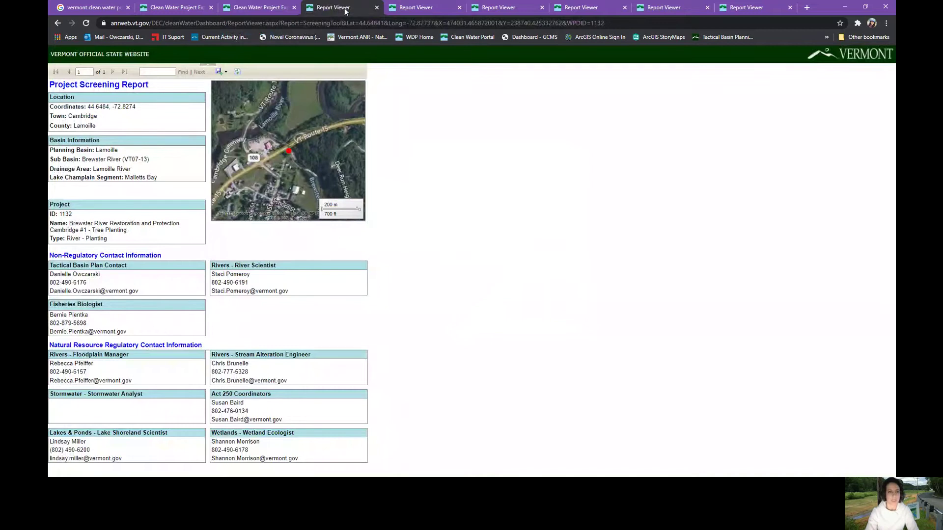
left_click(411, 10)
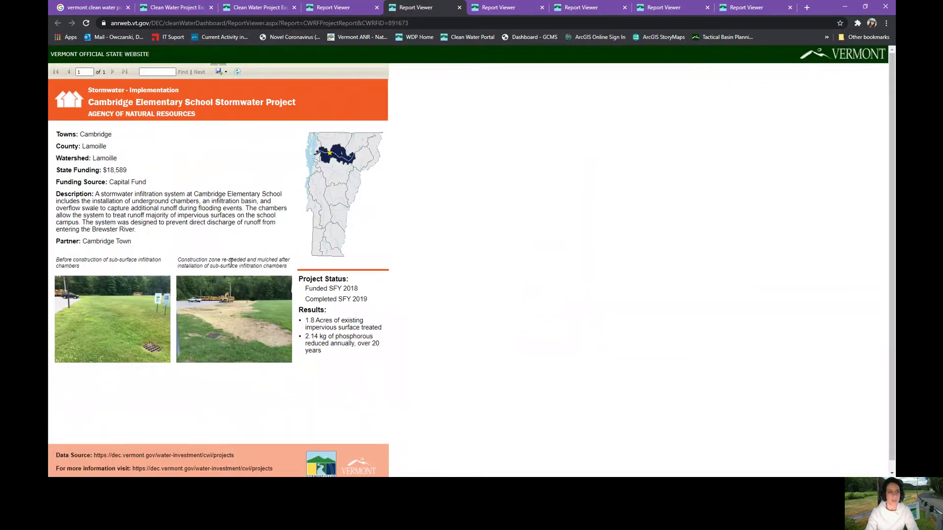
scroll(230, 263, "up", 3)
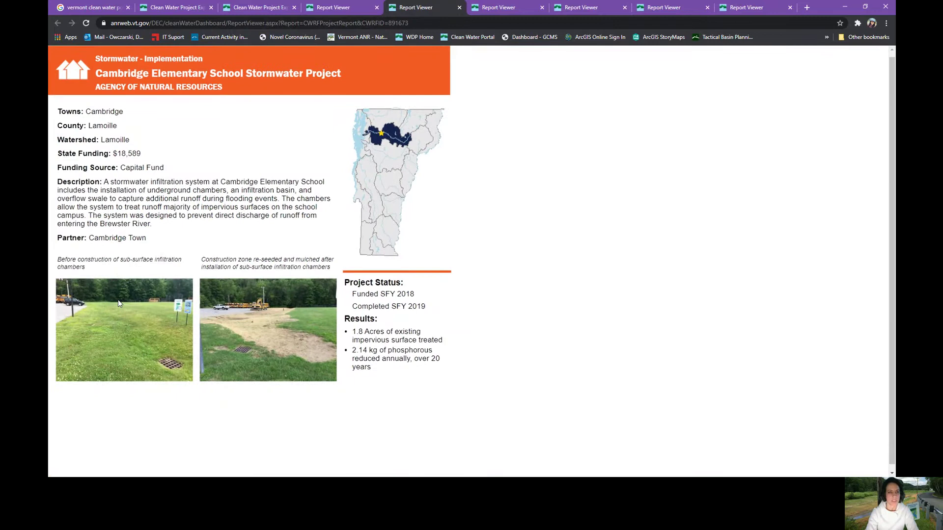
scroll(117, 303, "up", 3)
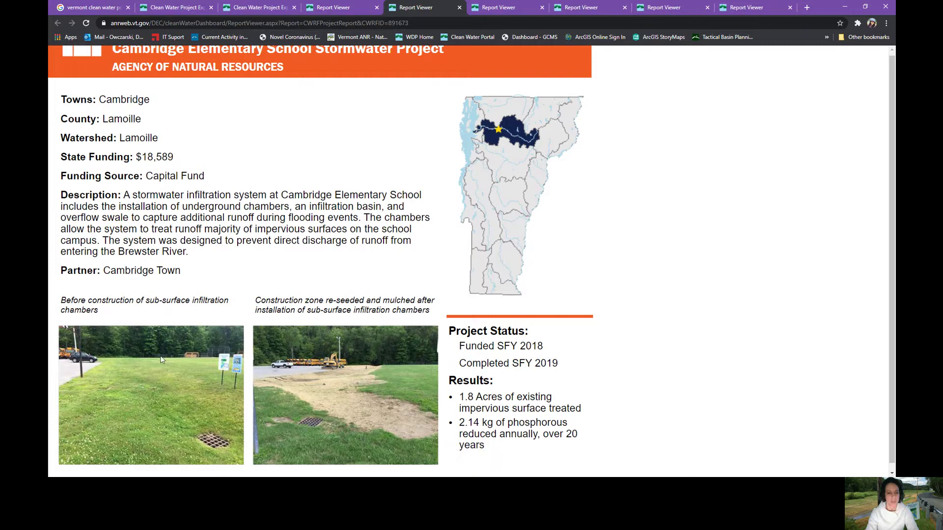
scroll(160, 359, "down", 1)
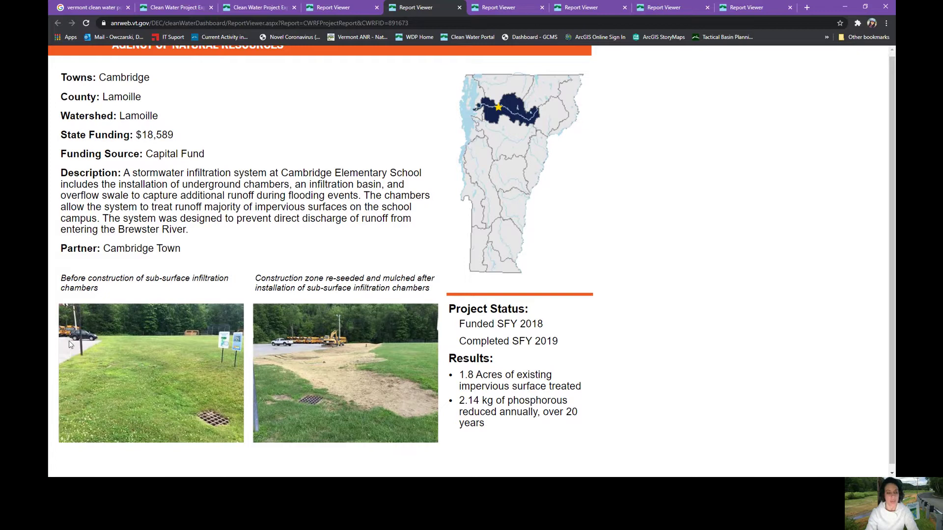
key("ctrl+plus")
key("ctrl+plus")
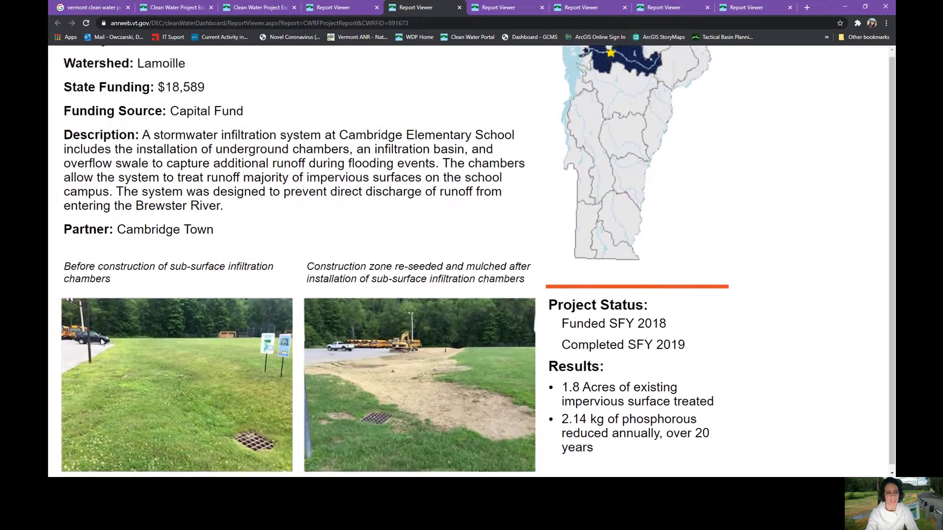